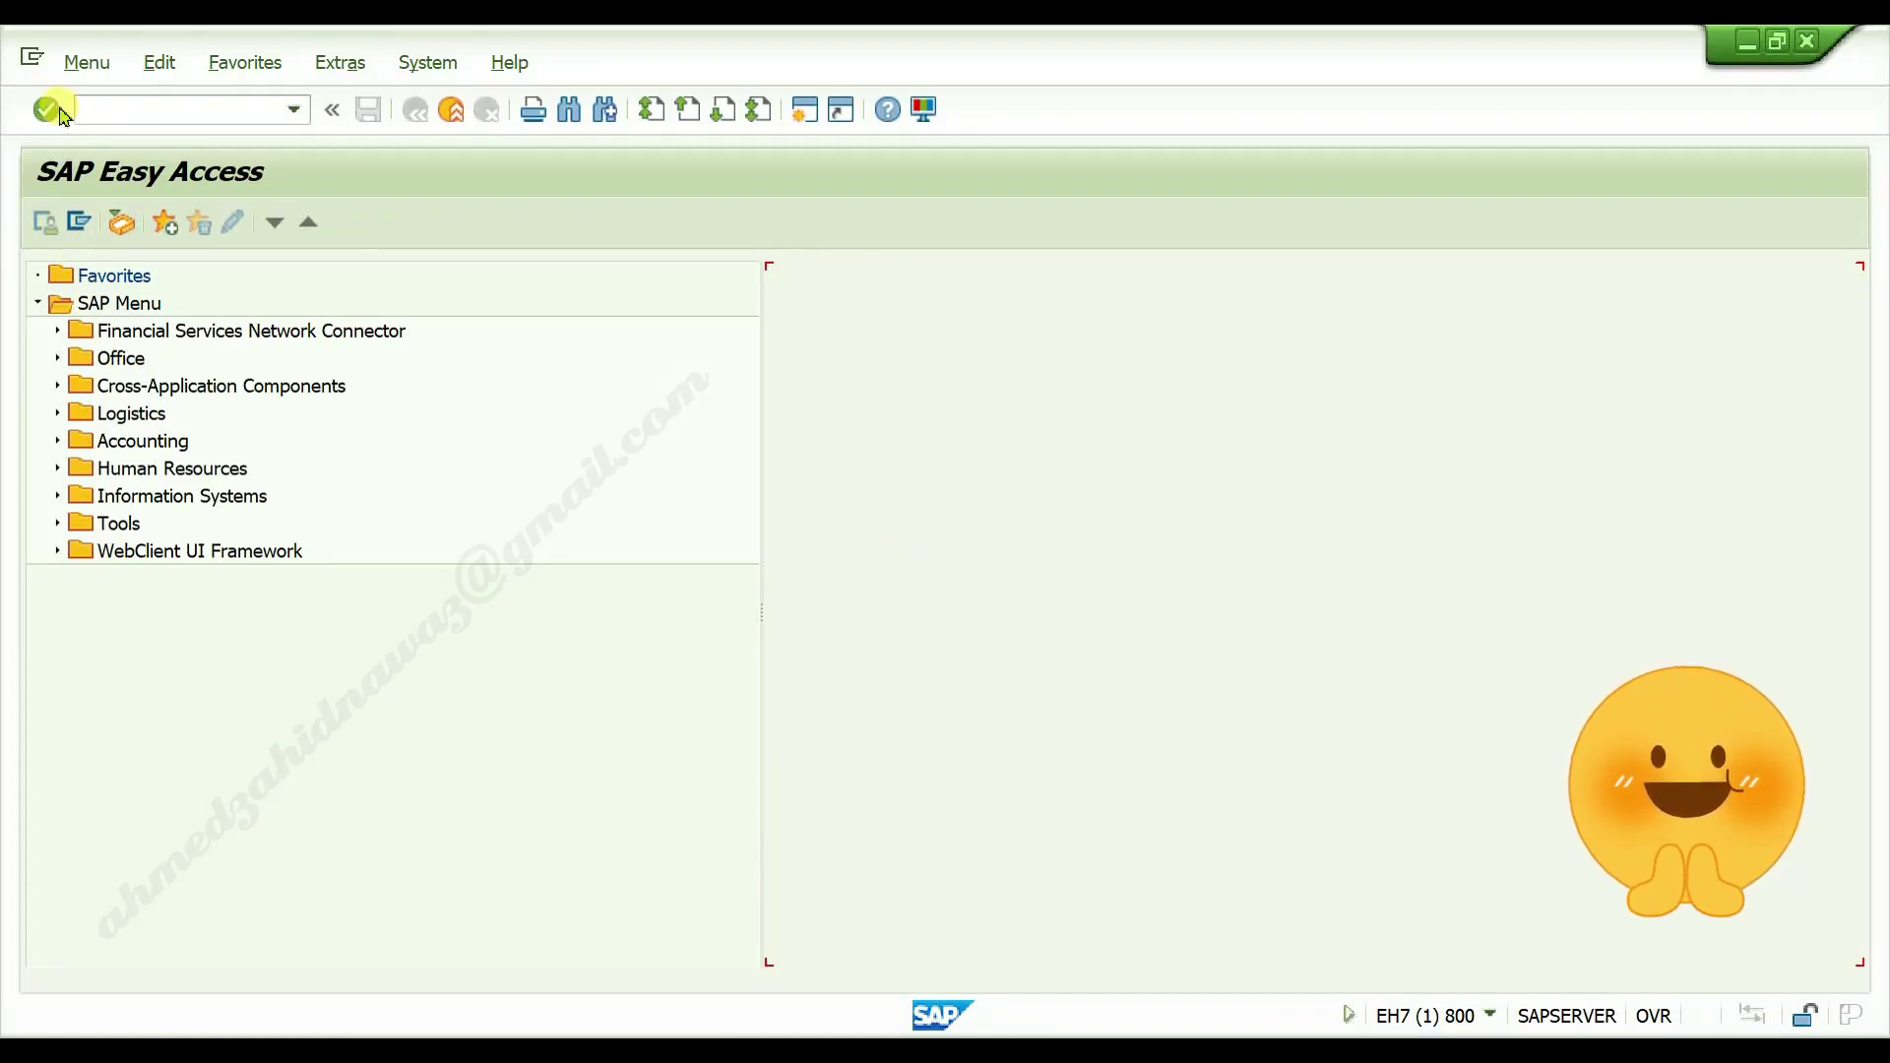
# Run transaction XK02 to open the Change Vendor initial screen
pyautogui.click(142, 117)
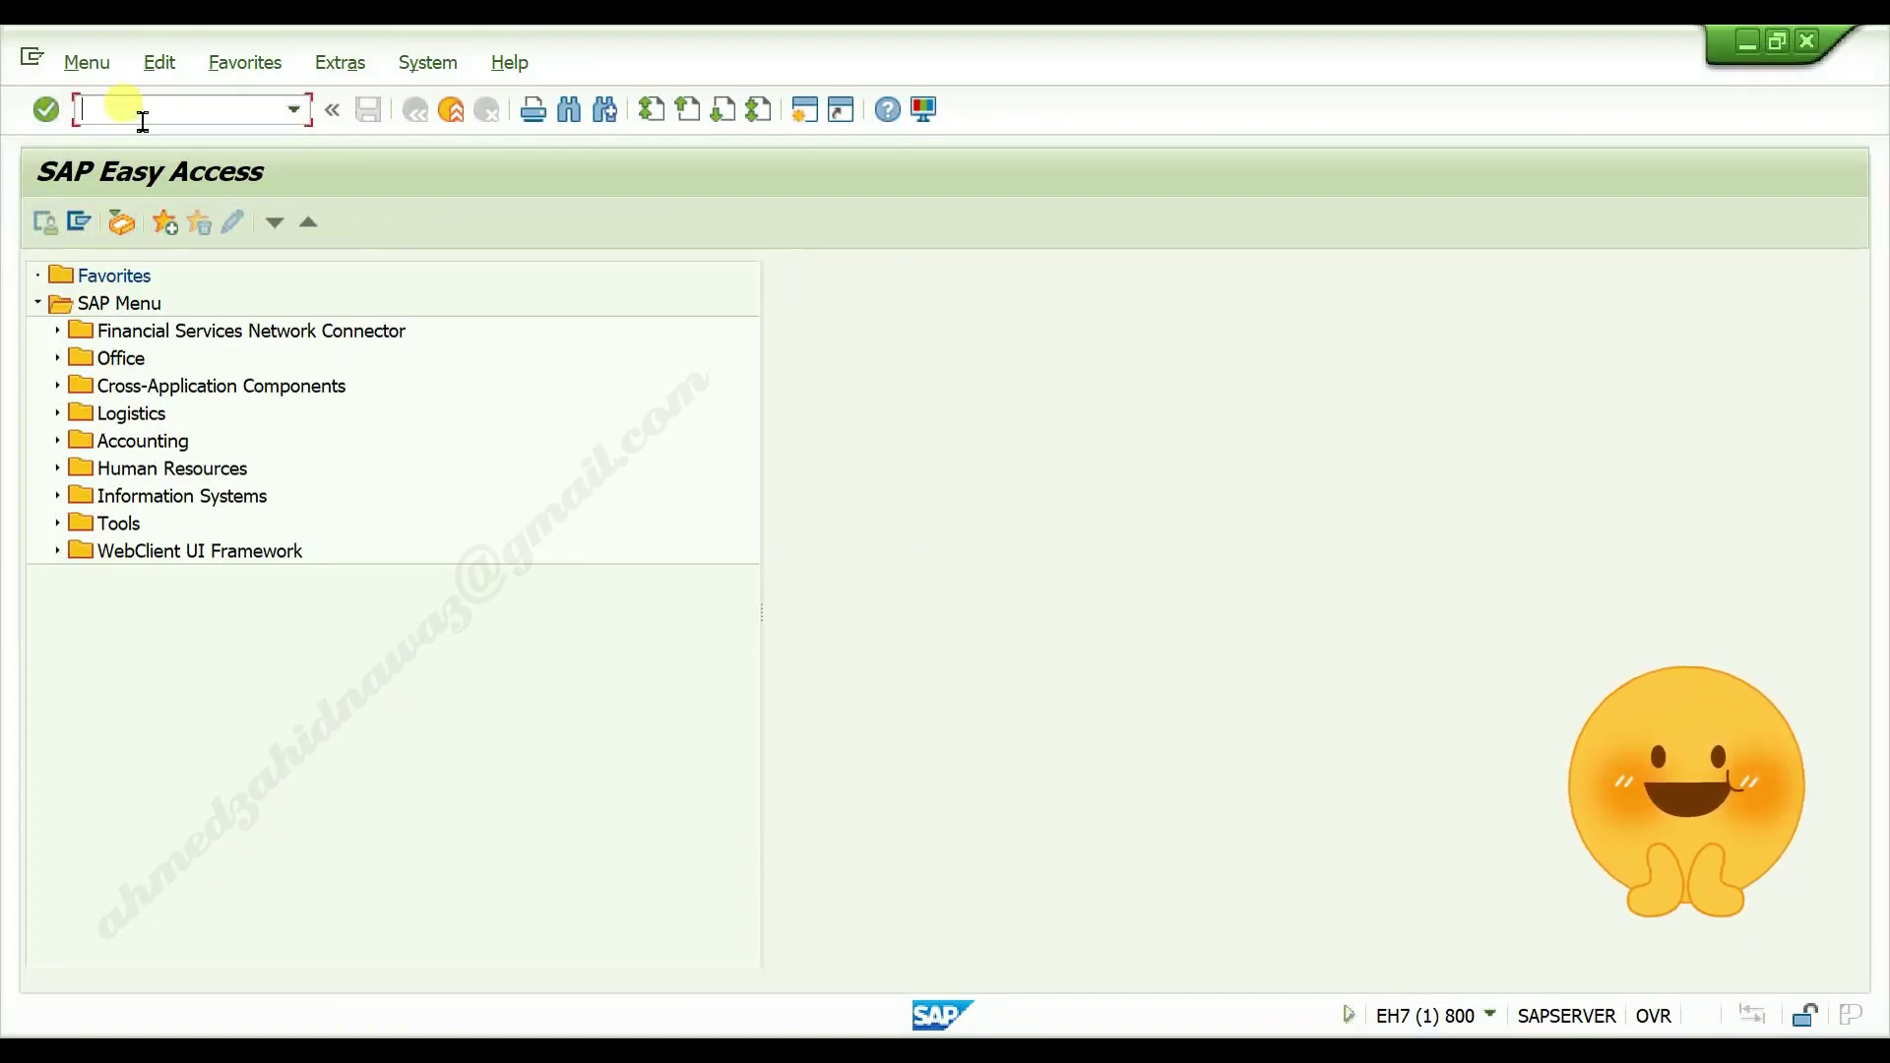
pyautogui.write('xk0')
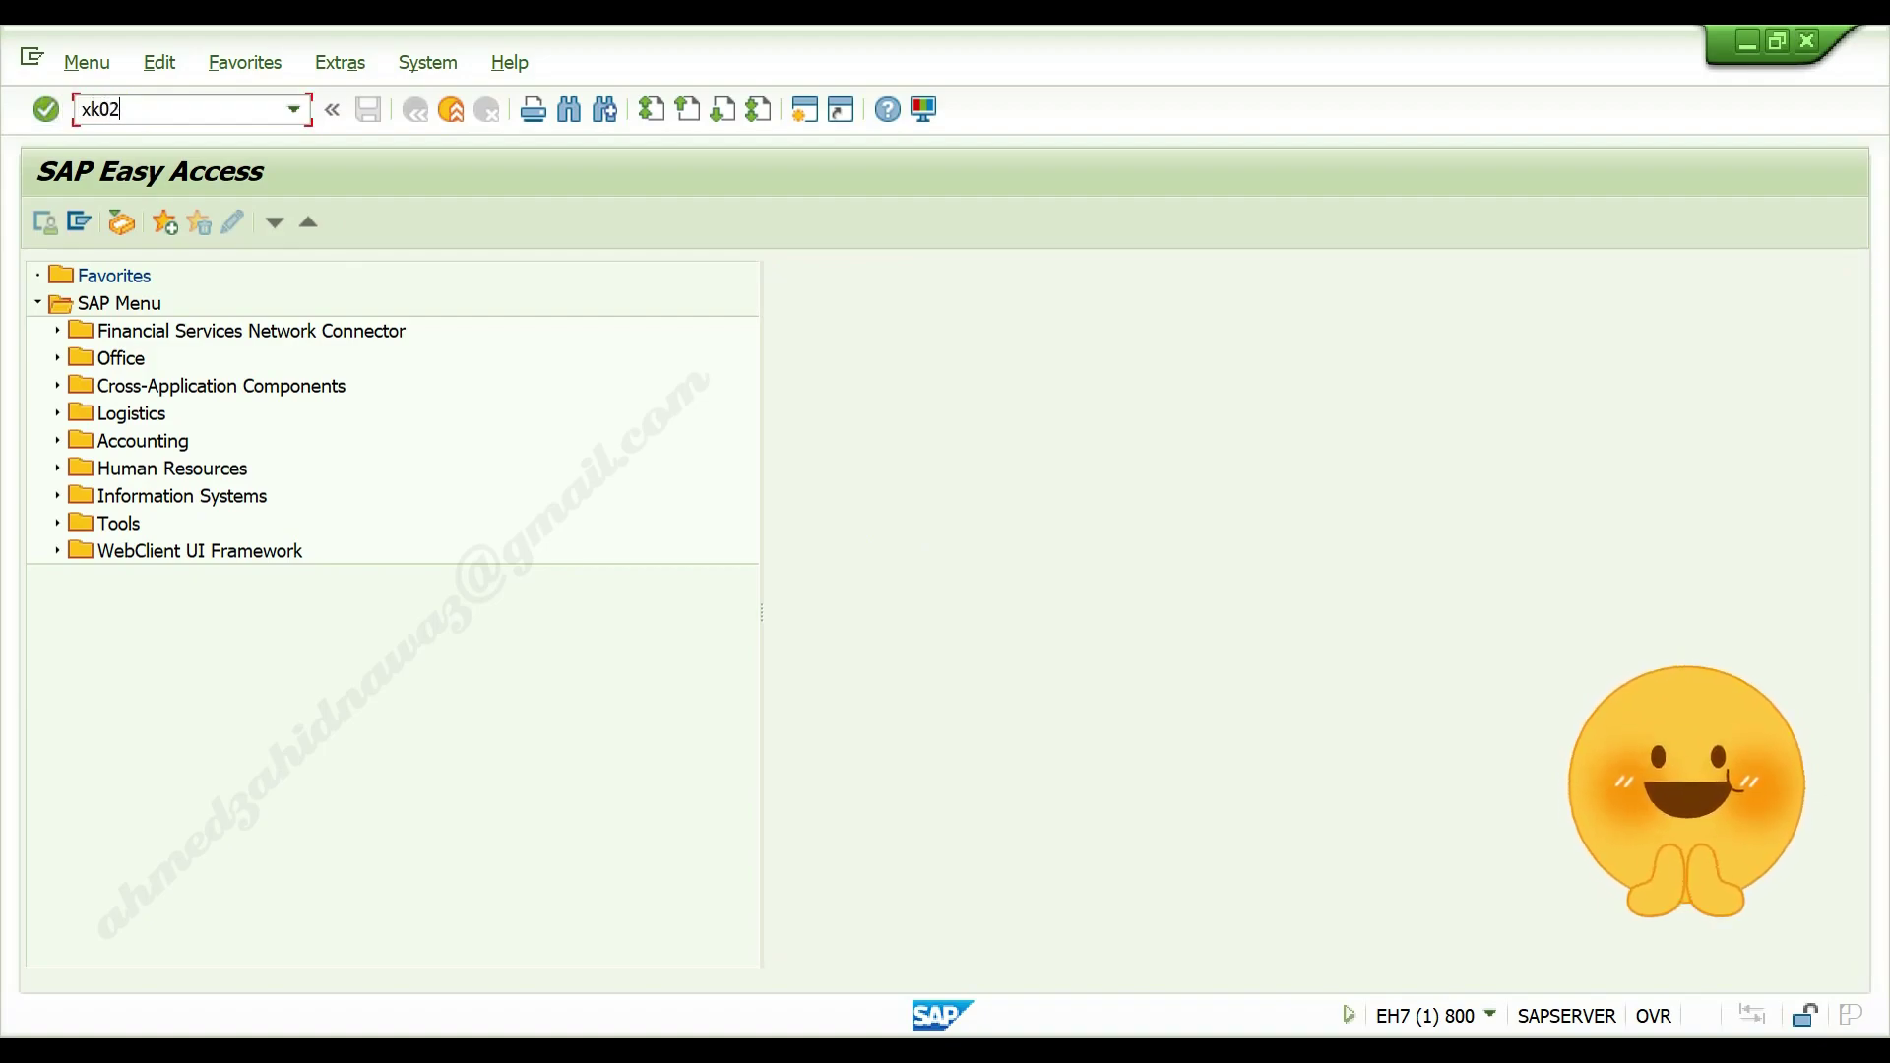
pyautogui.write('2')
pyautogui.press('Return')
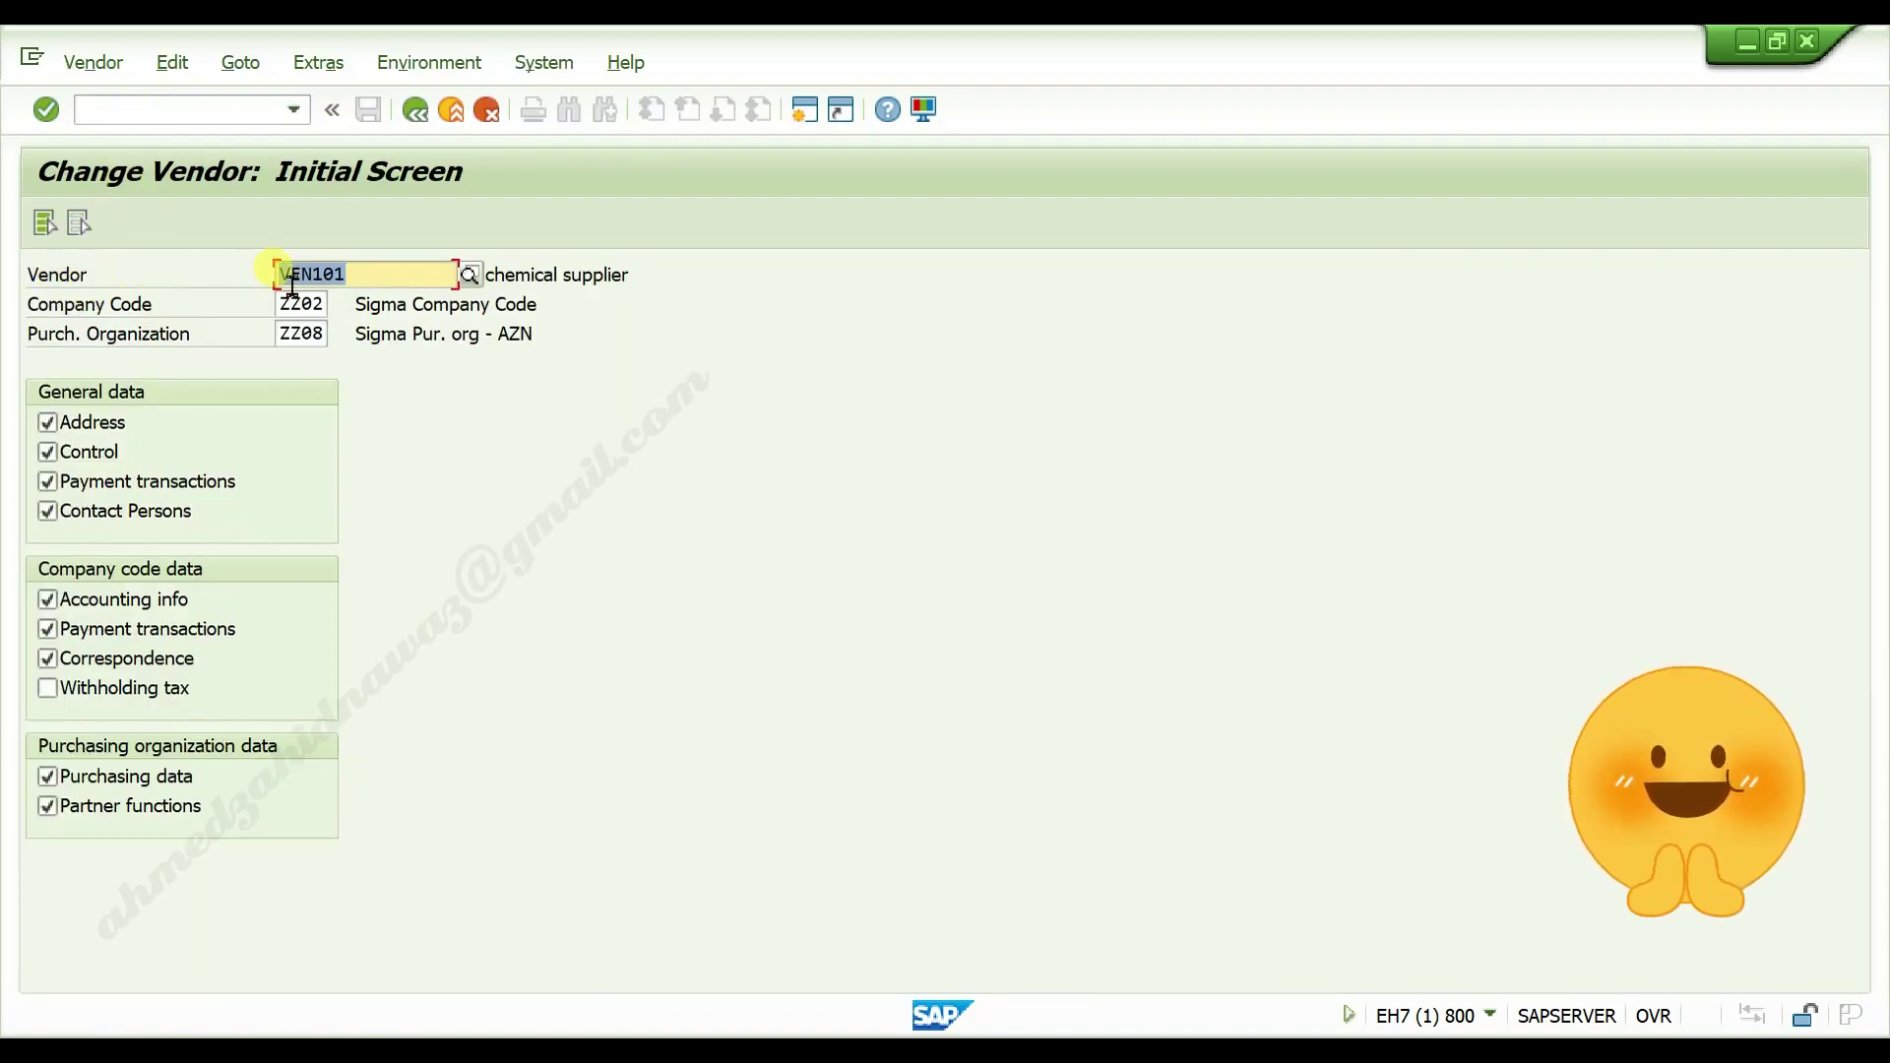
pyautogui.click(384, 278)
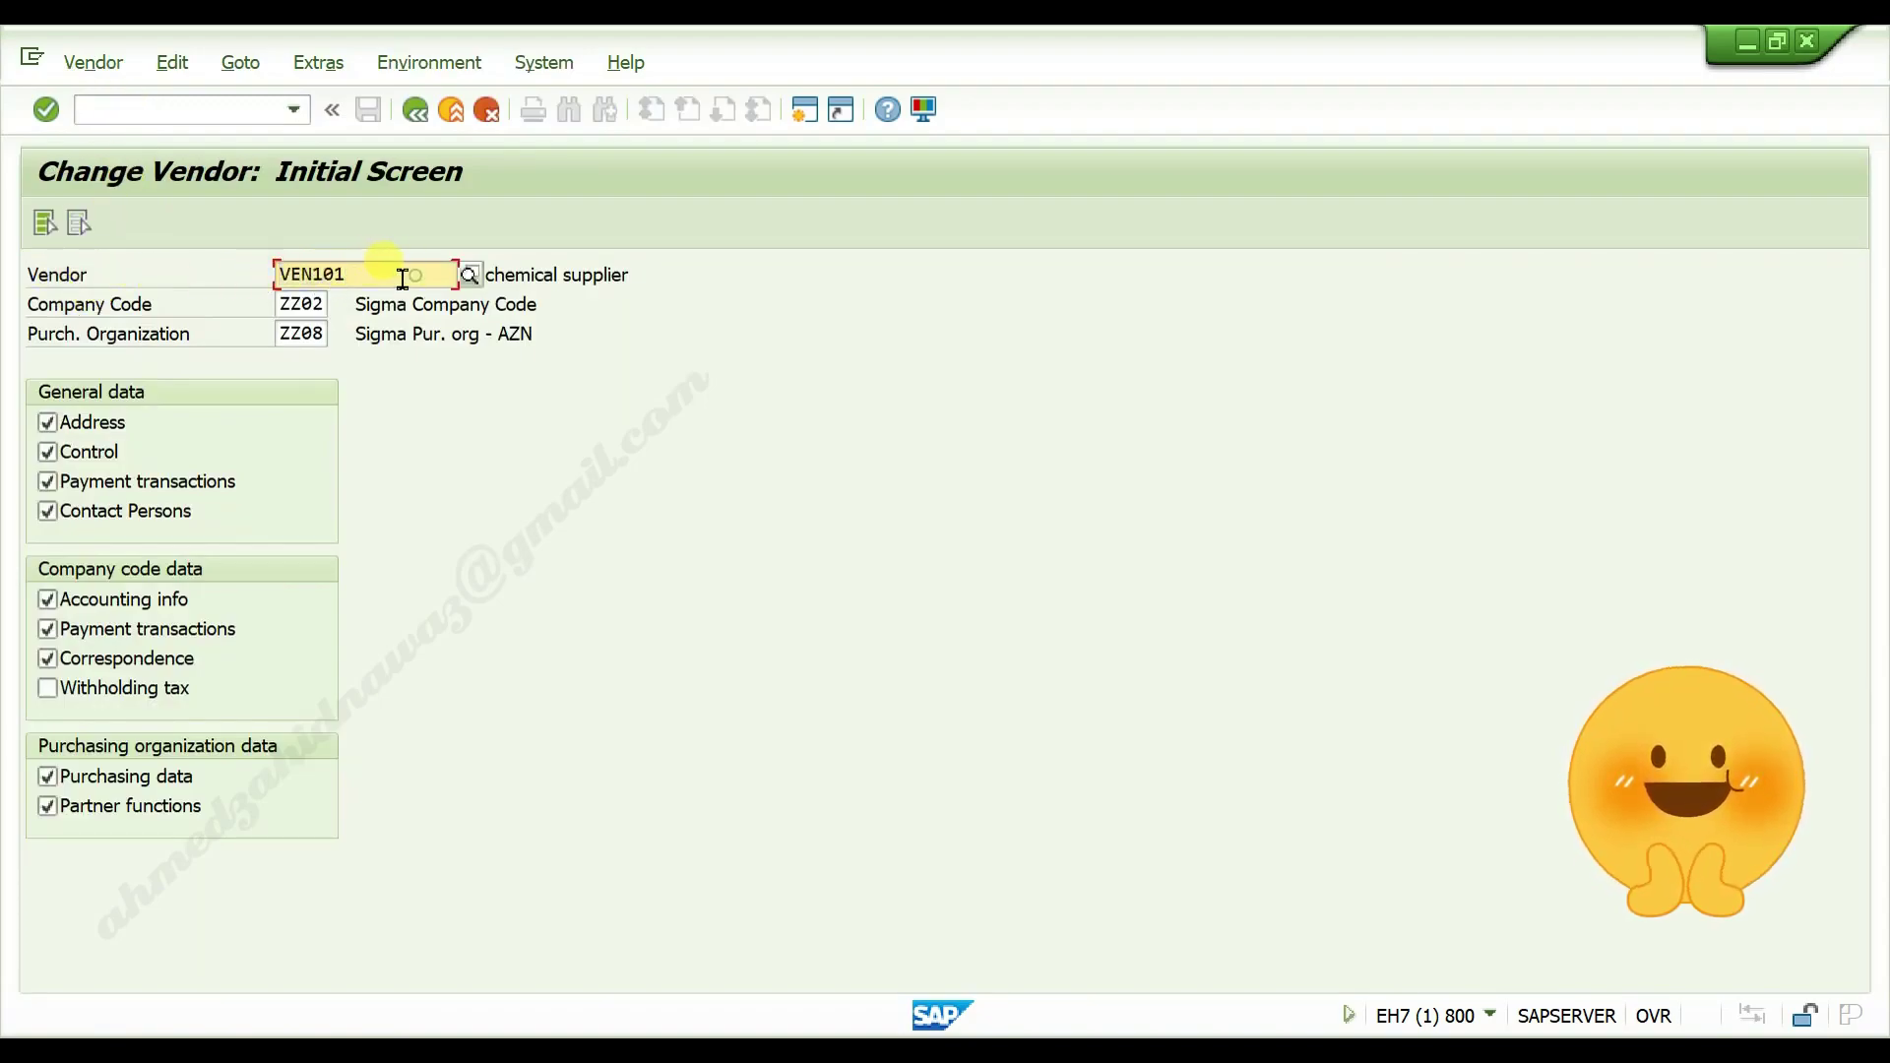
pyautogui.moveTo(400, 278); pyautogui.dragTo(261, 275)
pyautogui.click(361, 277)
pyautogui.moveTo(416, 279); pyautogui.dragTo(236, 275)
pyautogui.click(381, 274)
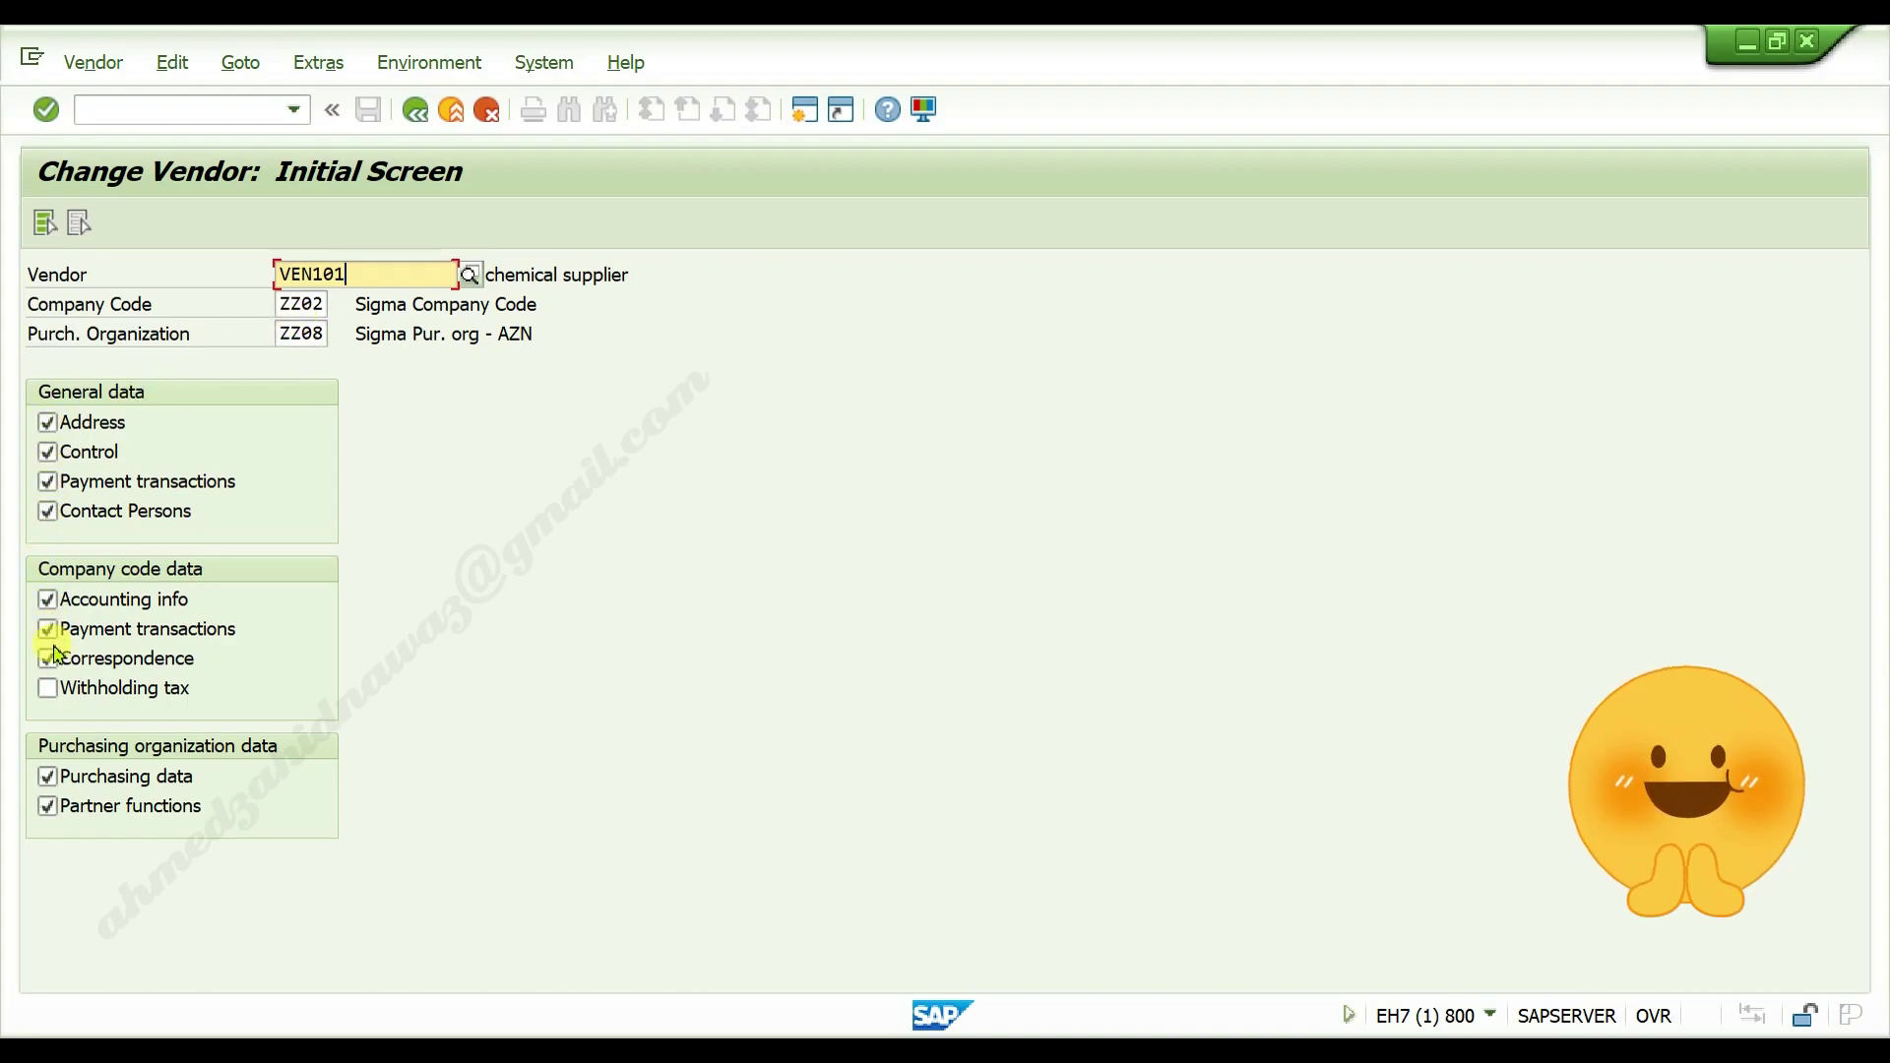
pyautogui.click(47, 423)
pyautogui.click(49, 452)
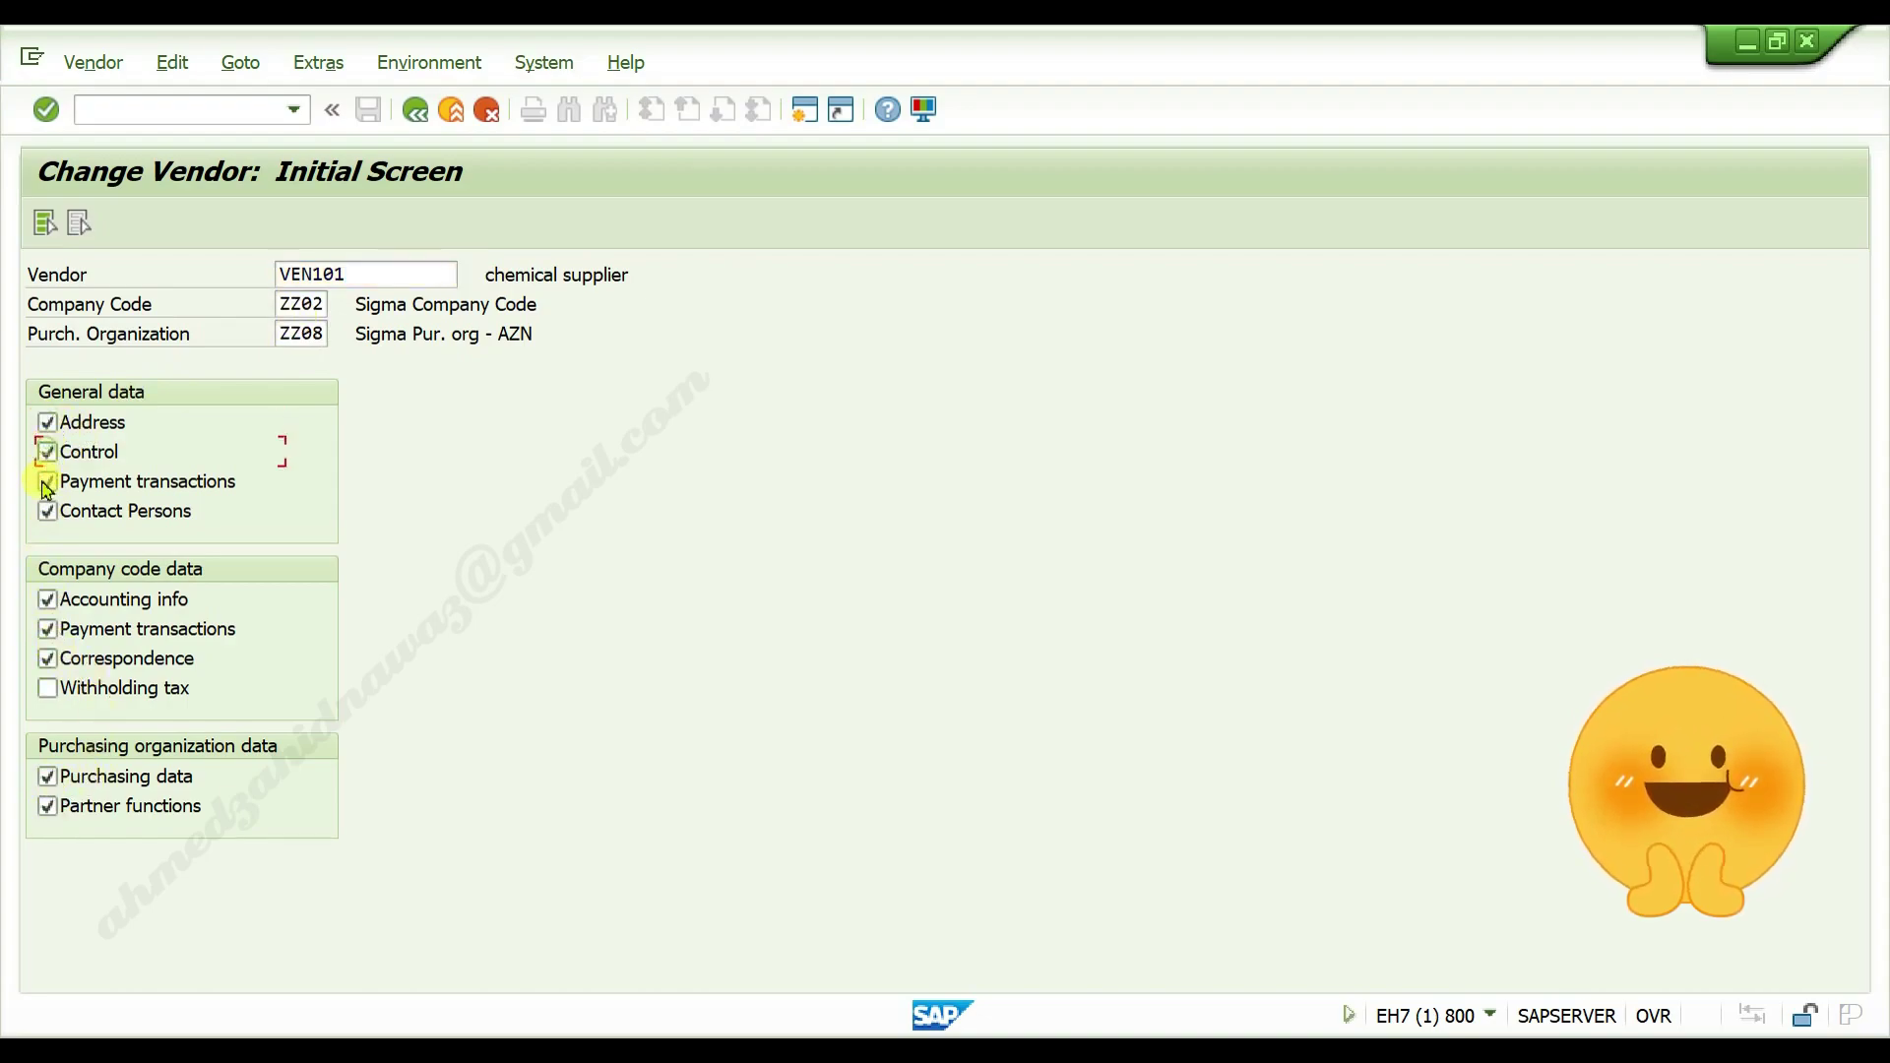
pyautogui.click(46, 482)
pyautogui.click(45, 512)
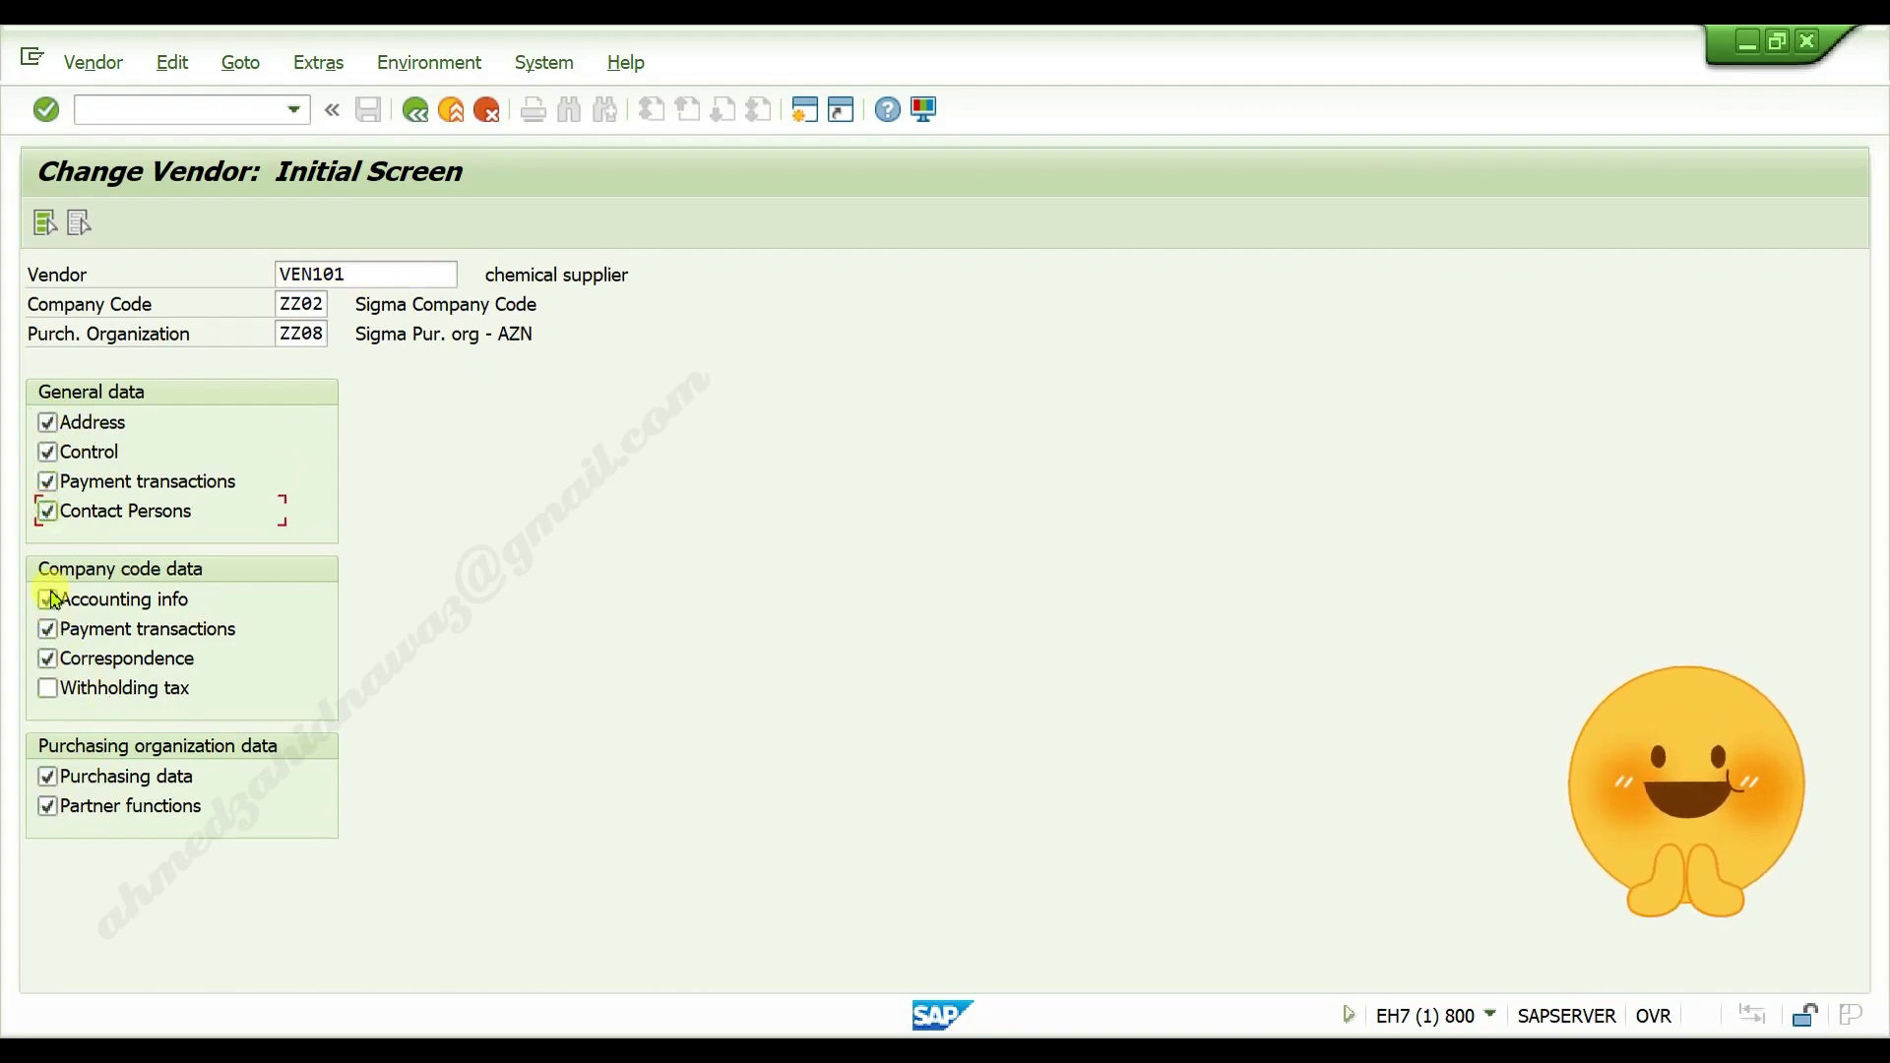
pyautogui.click(49, 600)
pyautogui.click(47, 630)
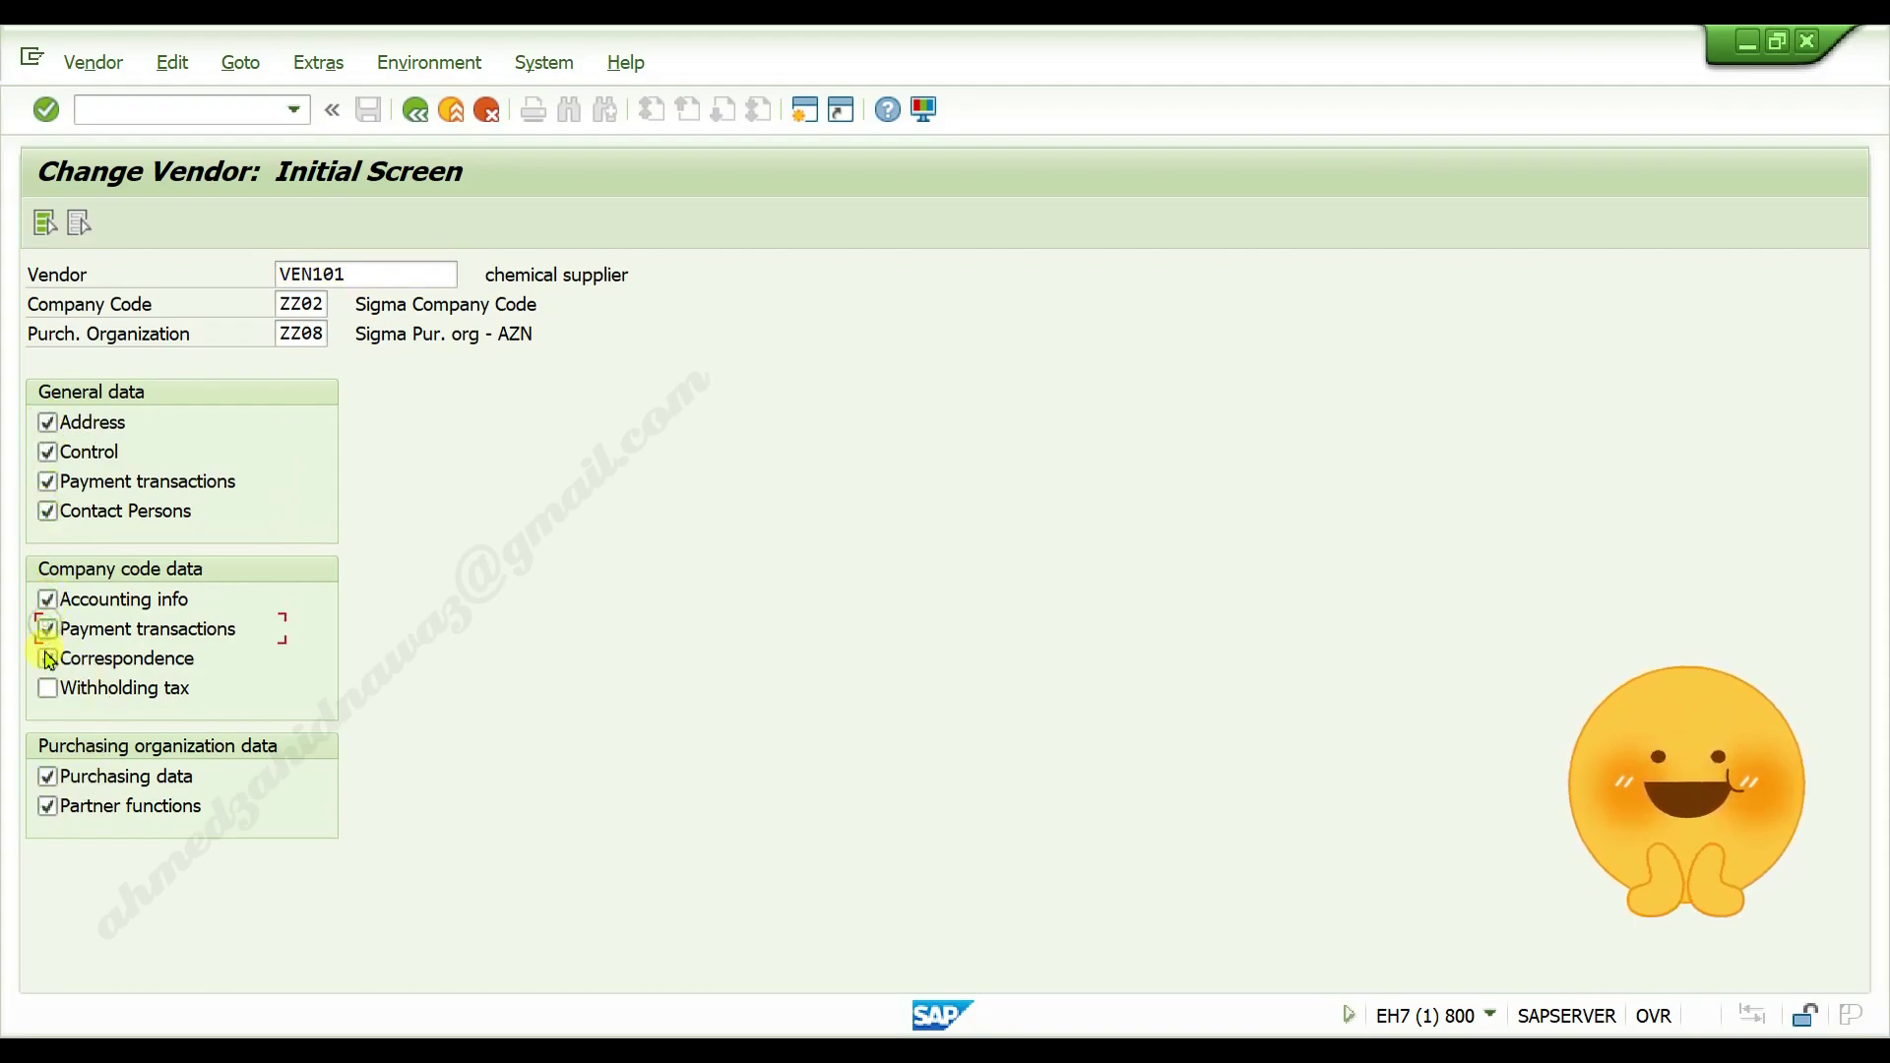
pyautogui.click(48, 660)
pyautogui.click(47, 777)
pyautogui.click(47, 808)
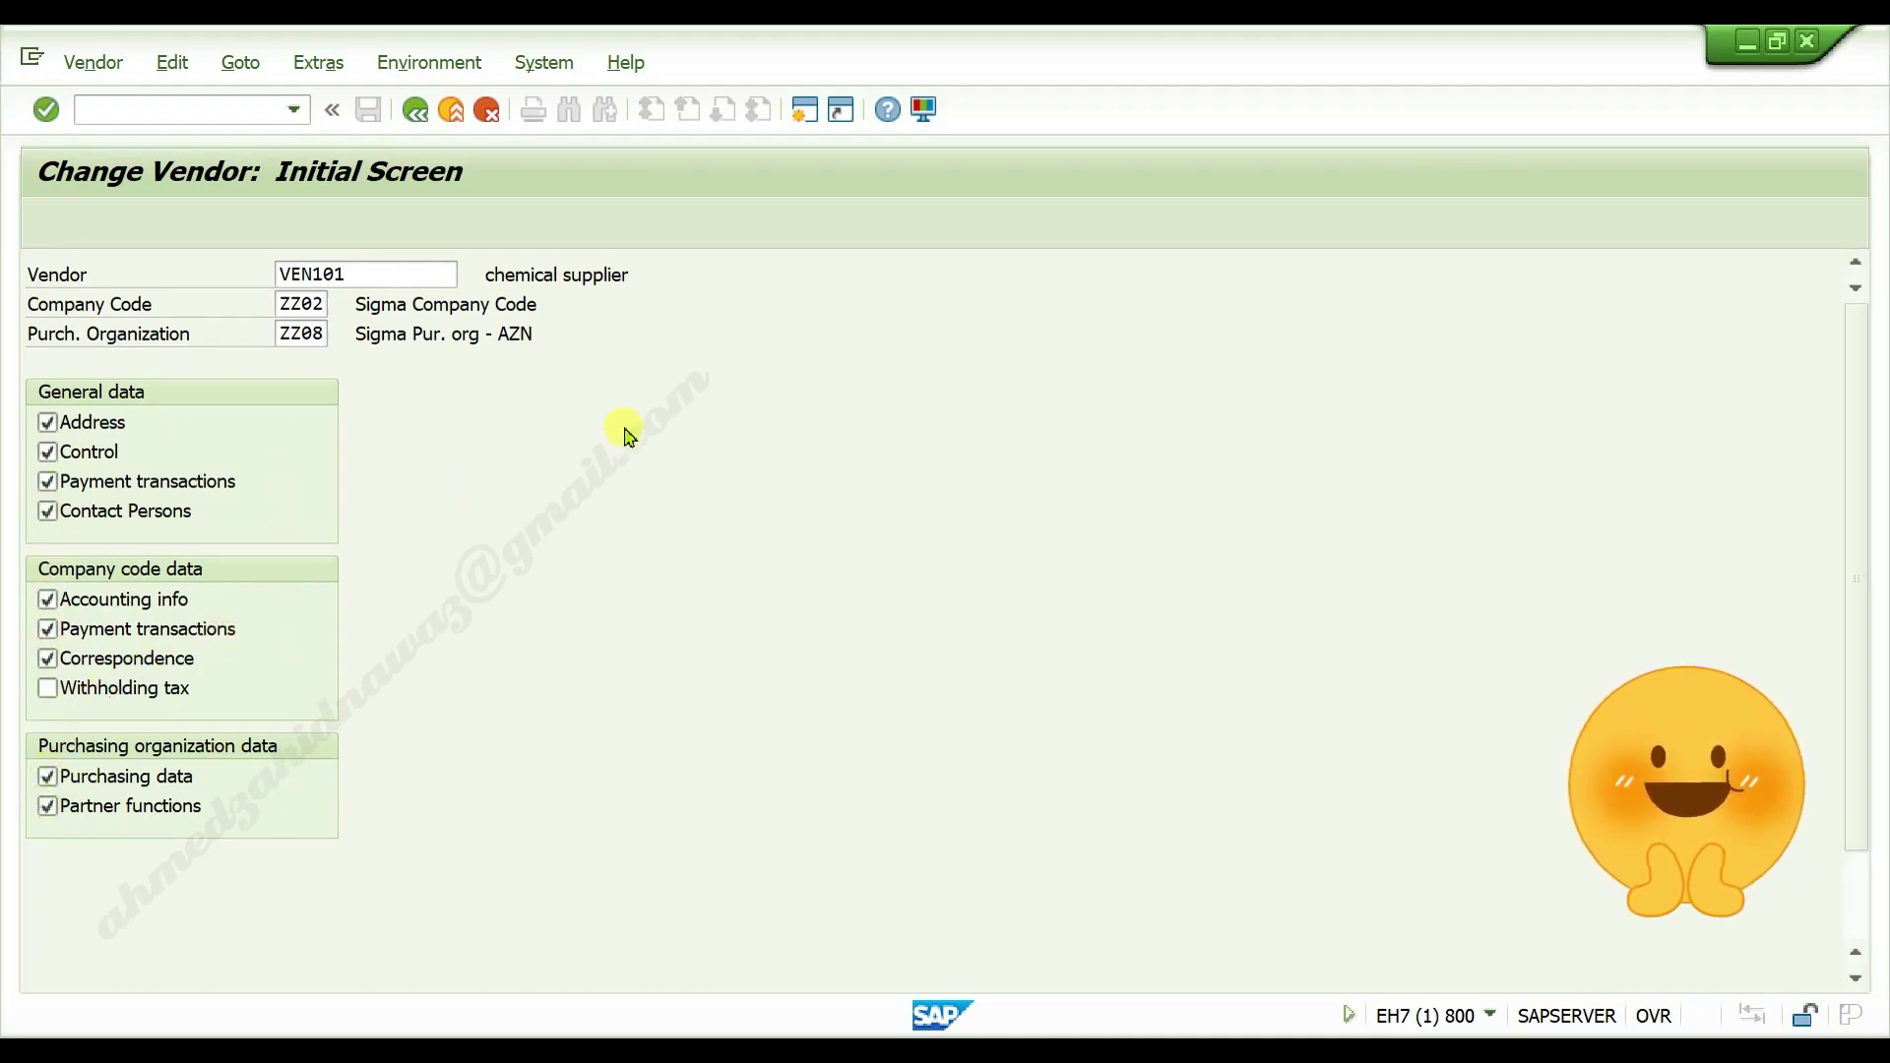
# On the Address screen, rename the vendor to 'chemical and drugs supplier'
pyautogui.press('Return')
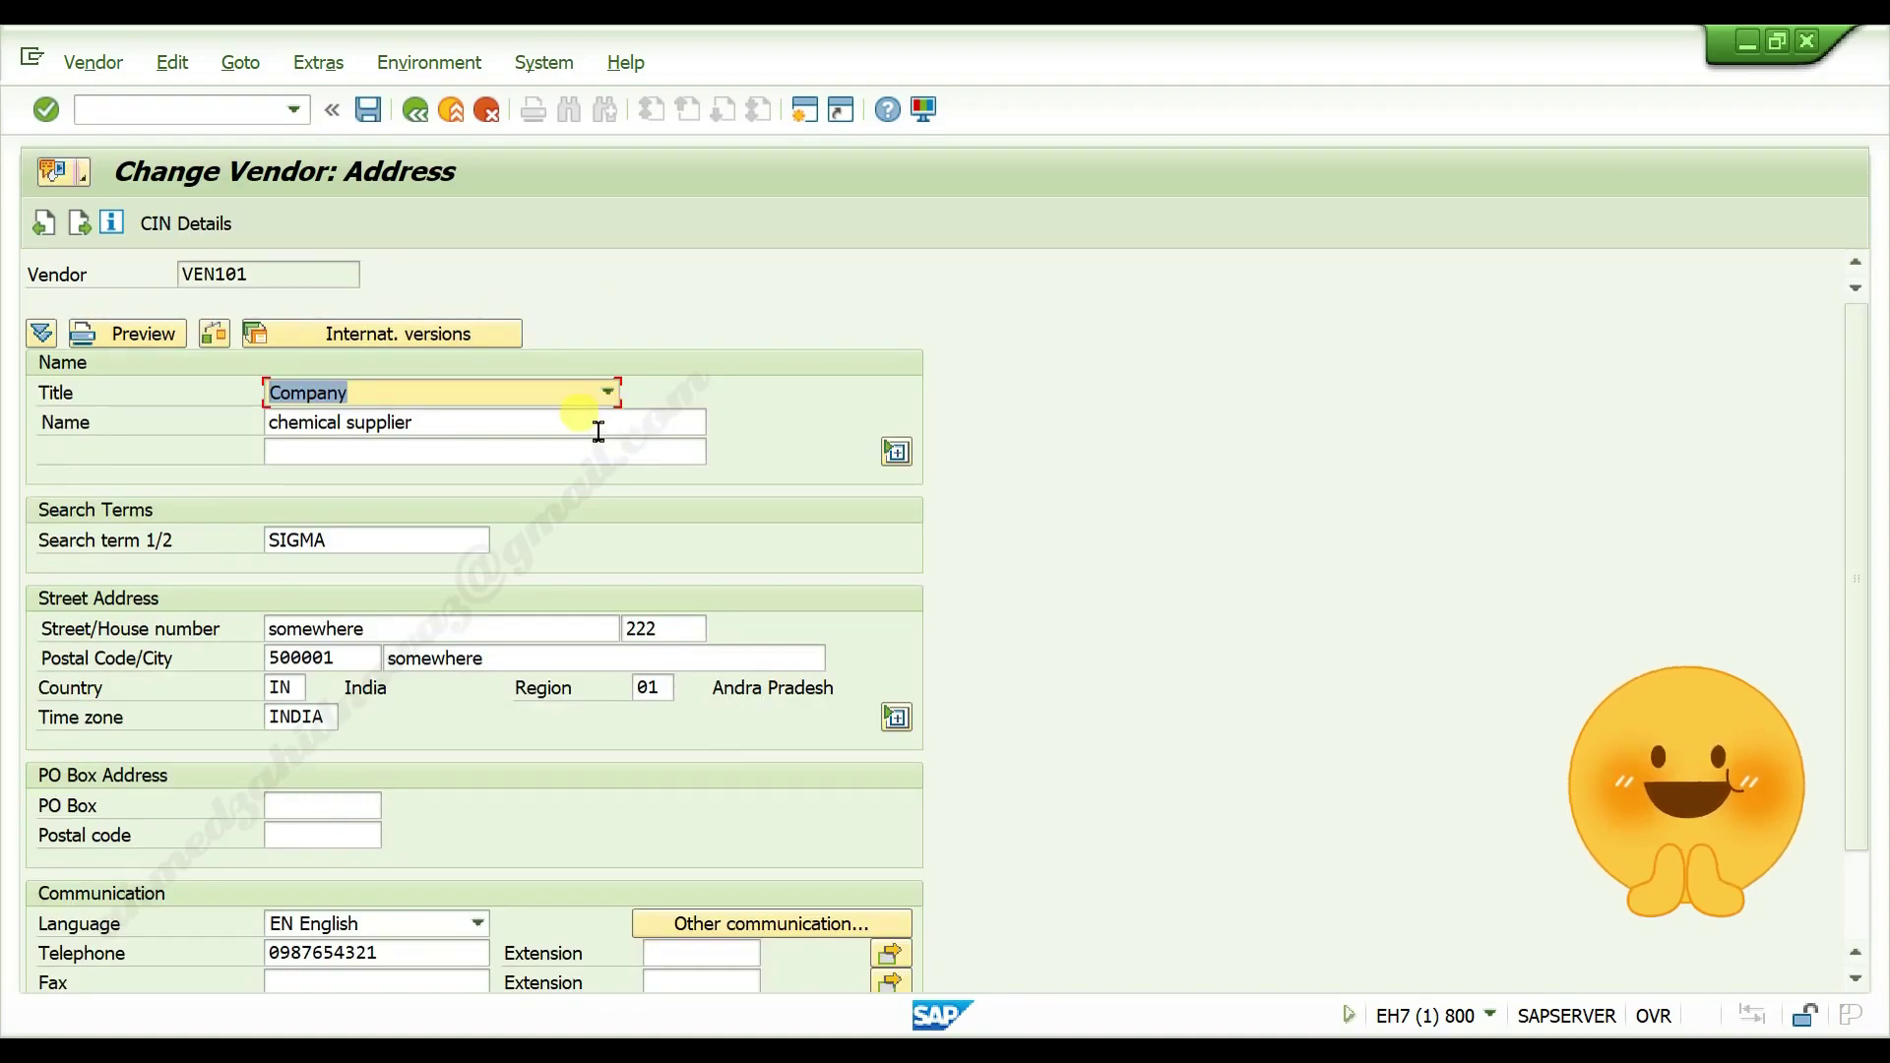
pyautogui.click(595, 432)
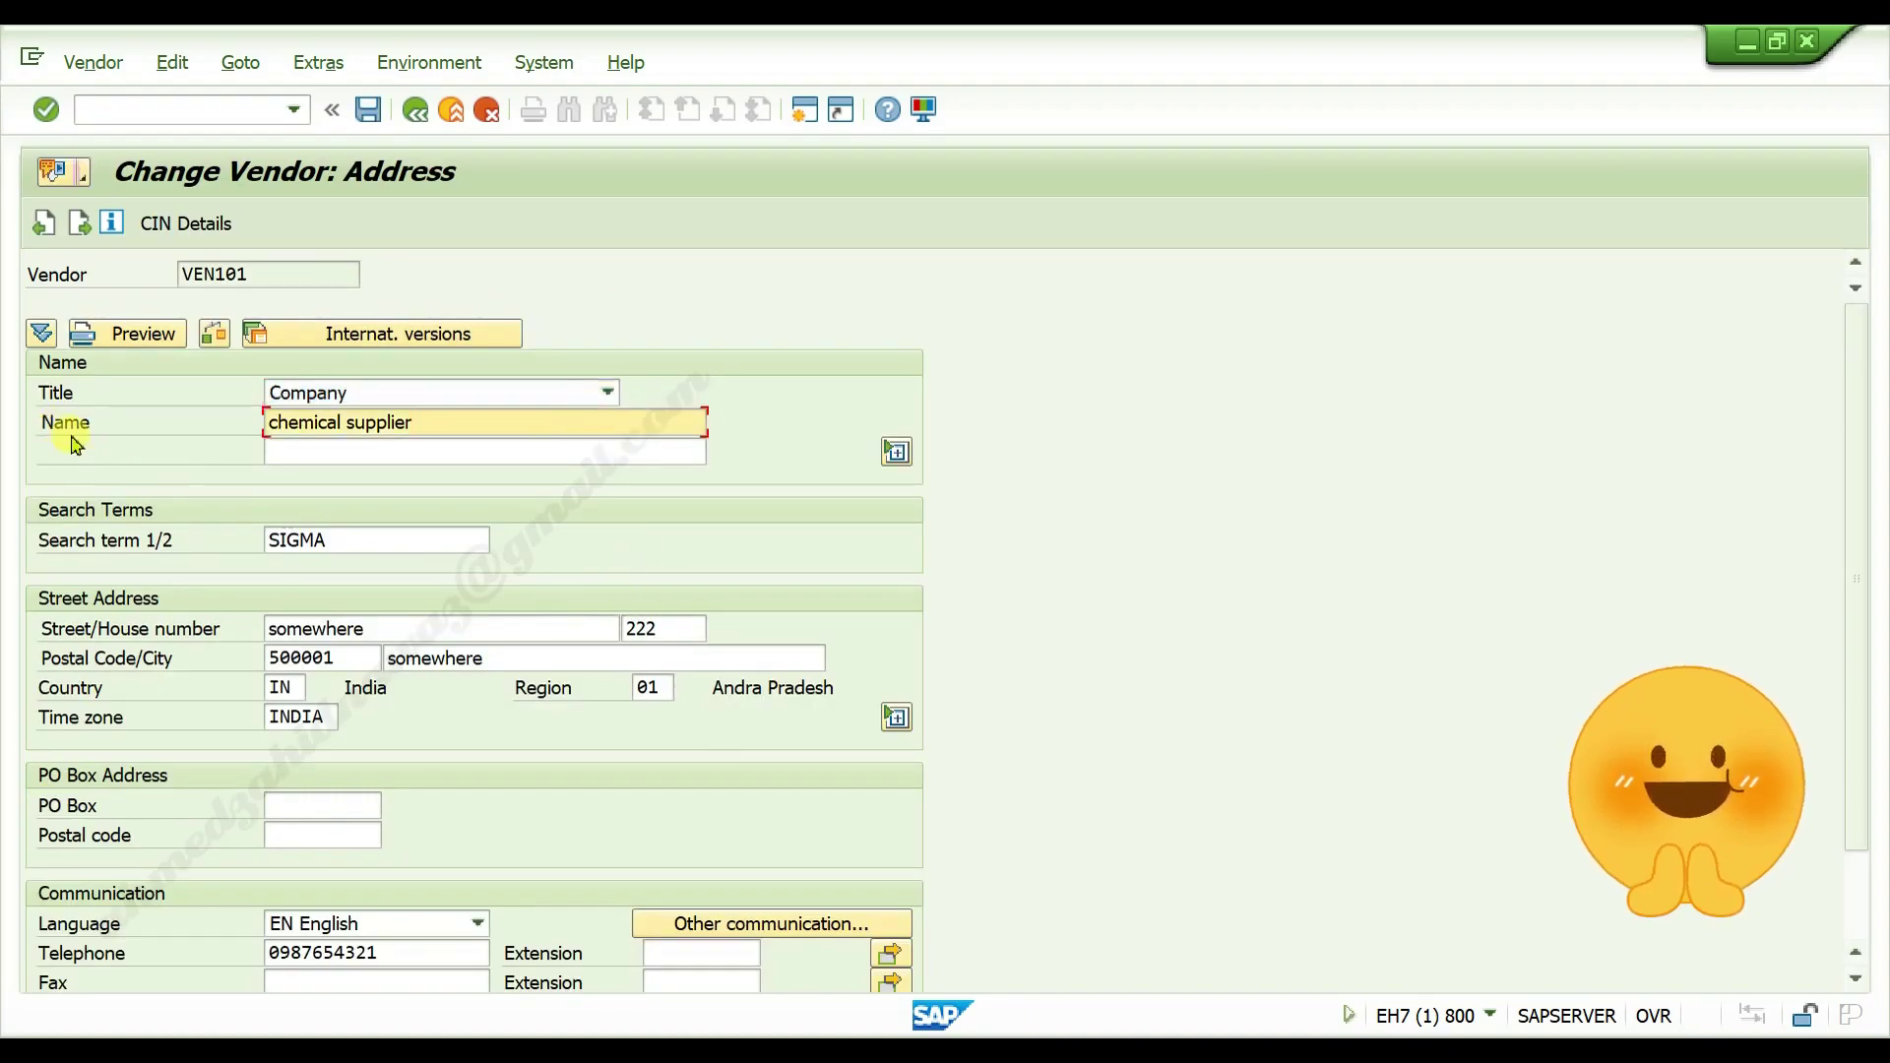
pyautogui.click(344, 423)
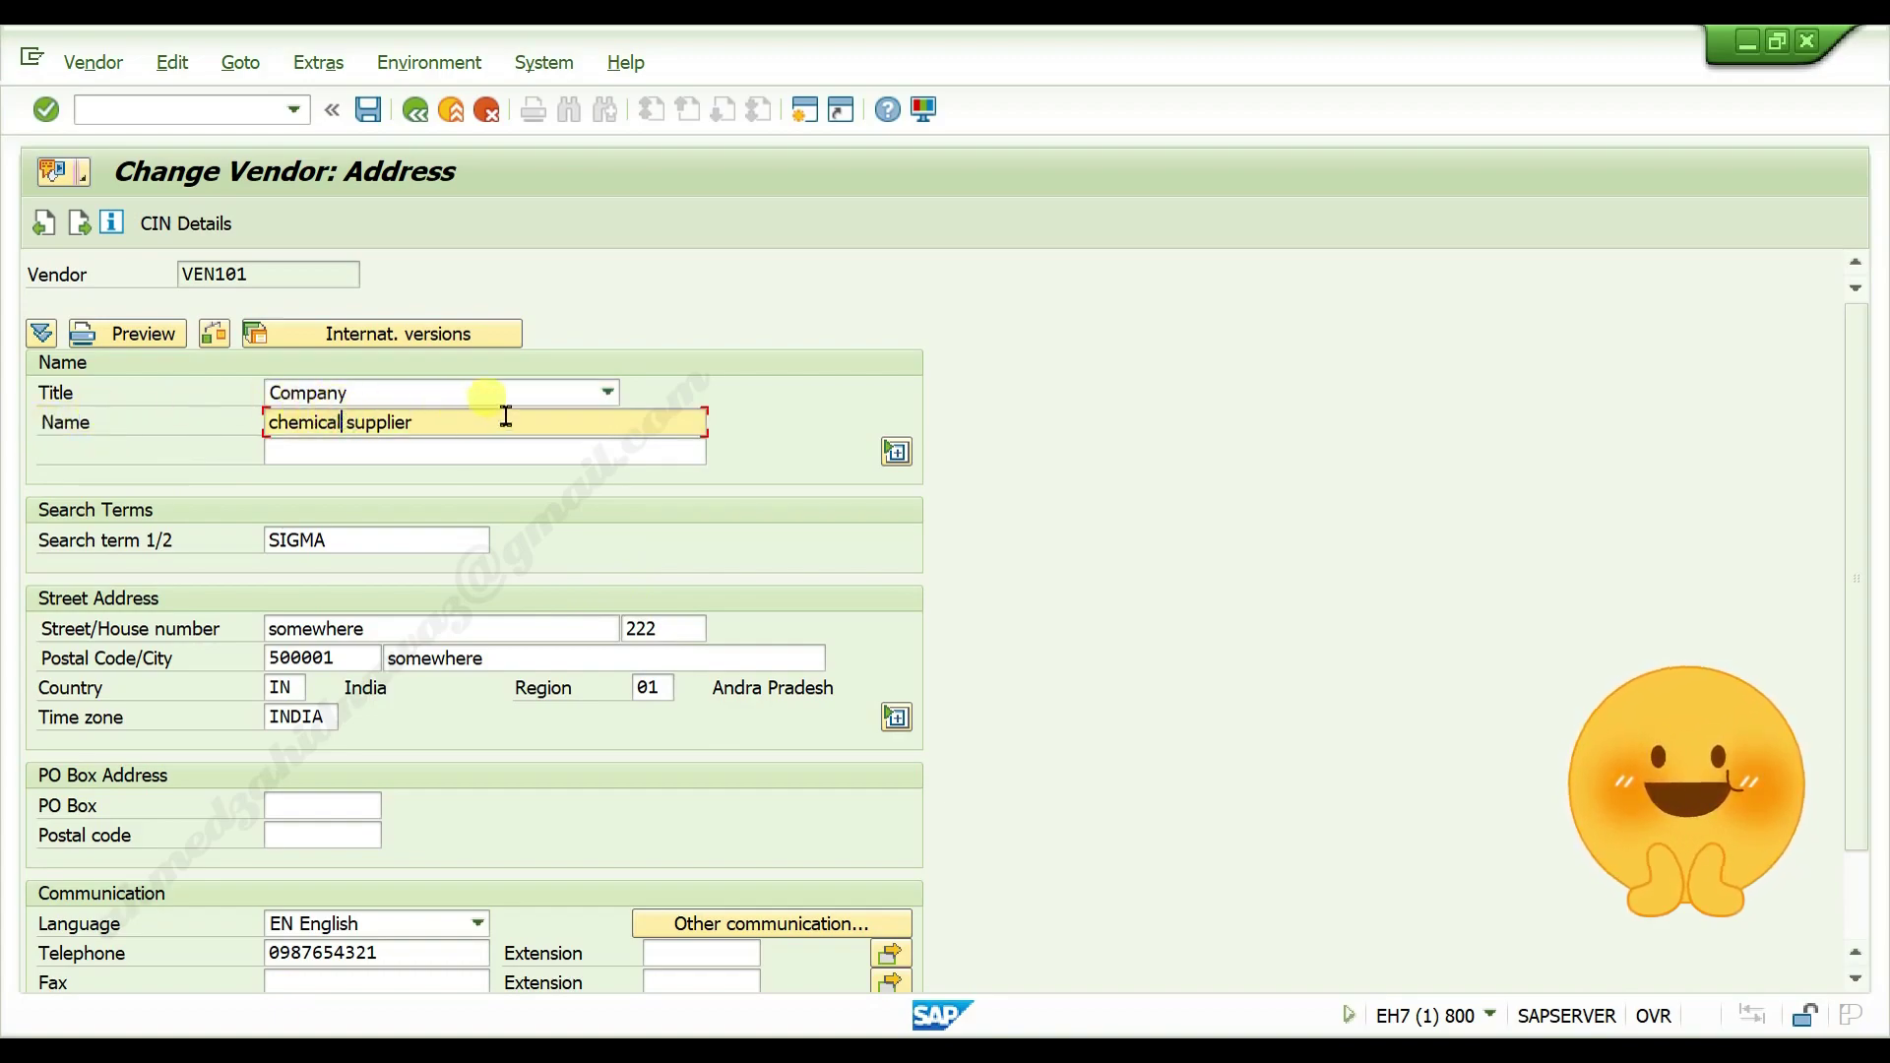
pyautogui.write('and dr')
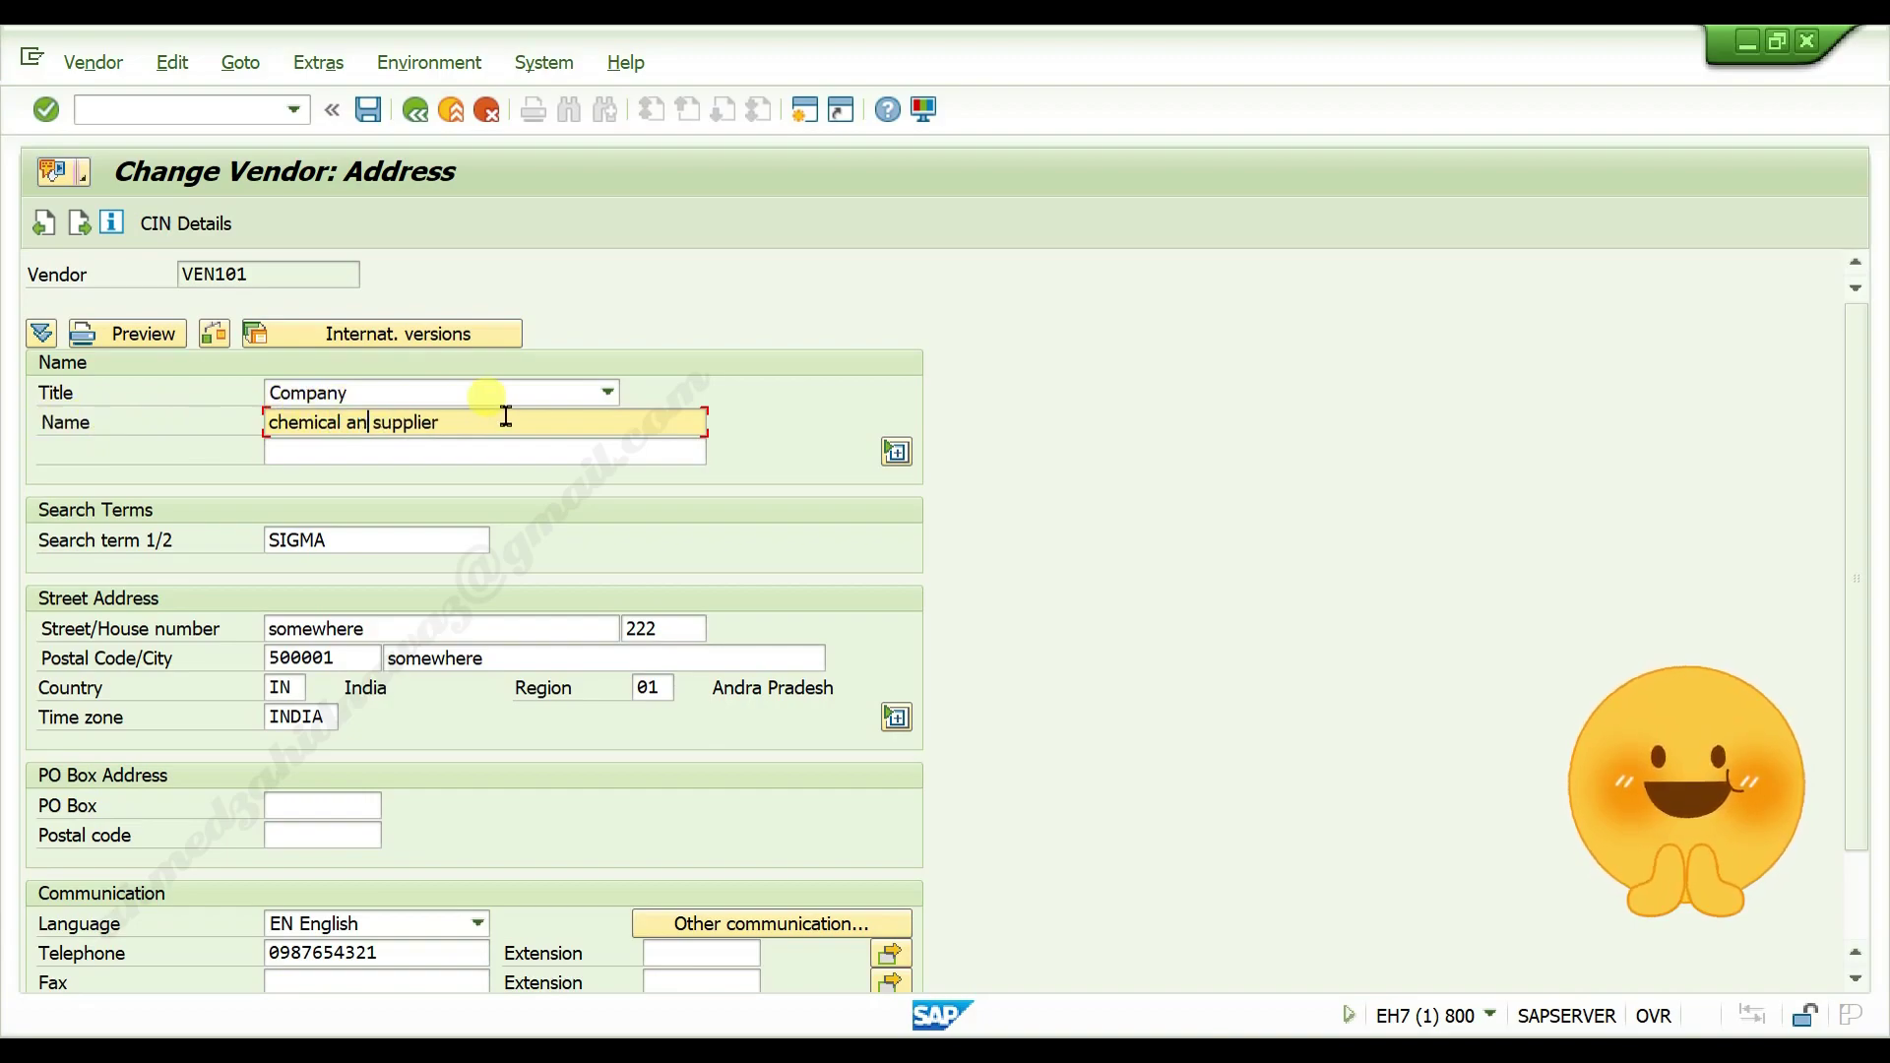
pyautogui.write('ugs')
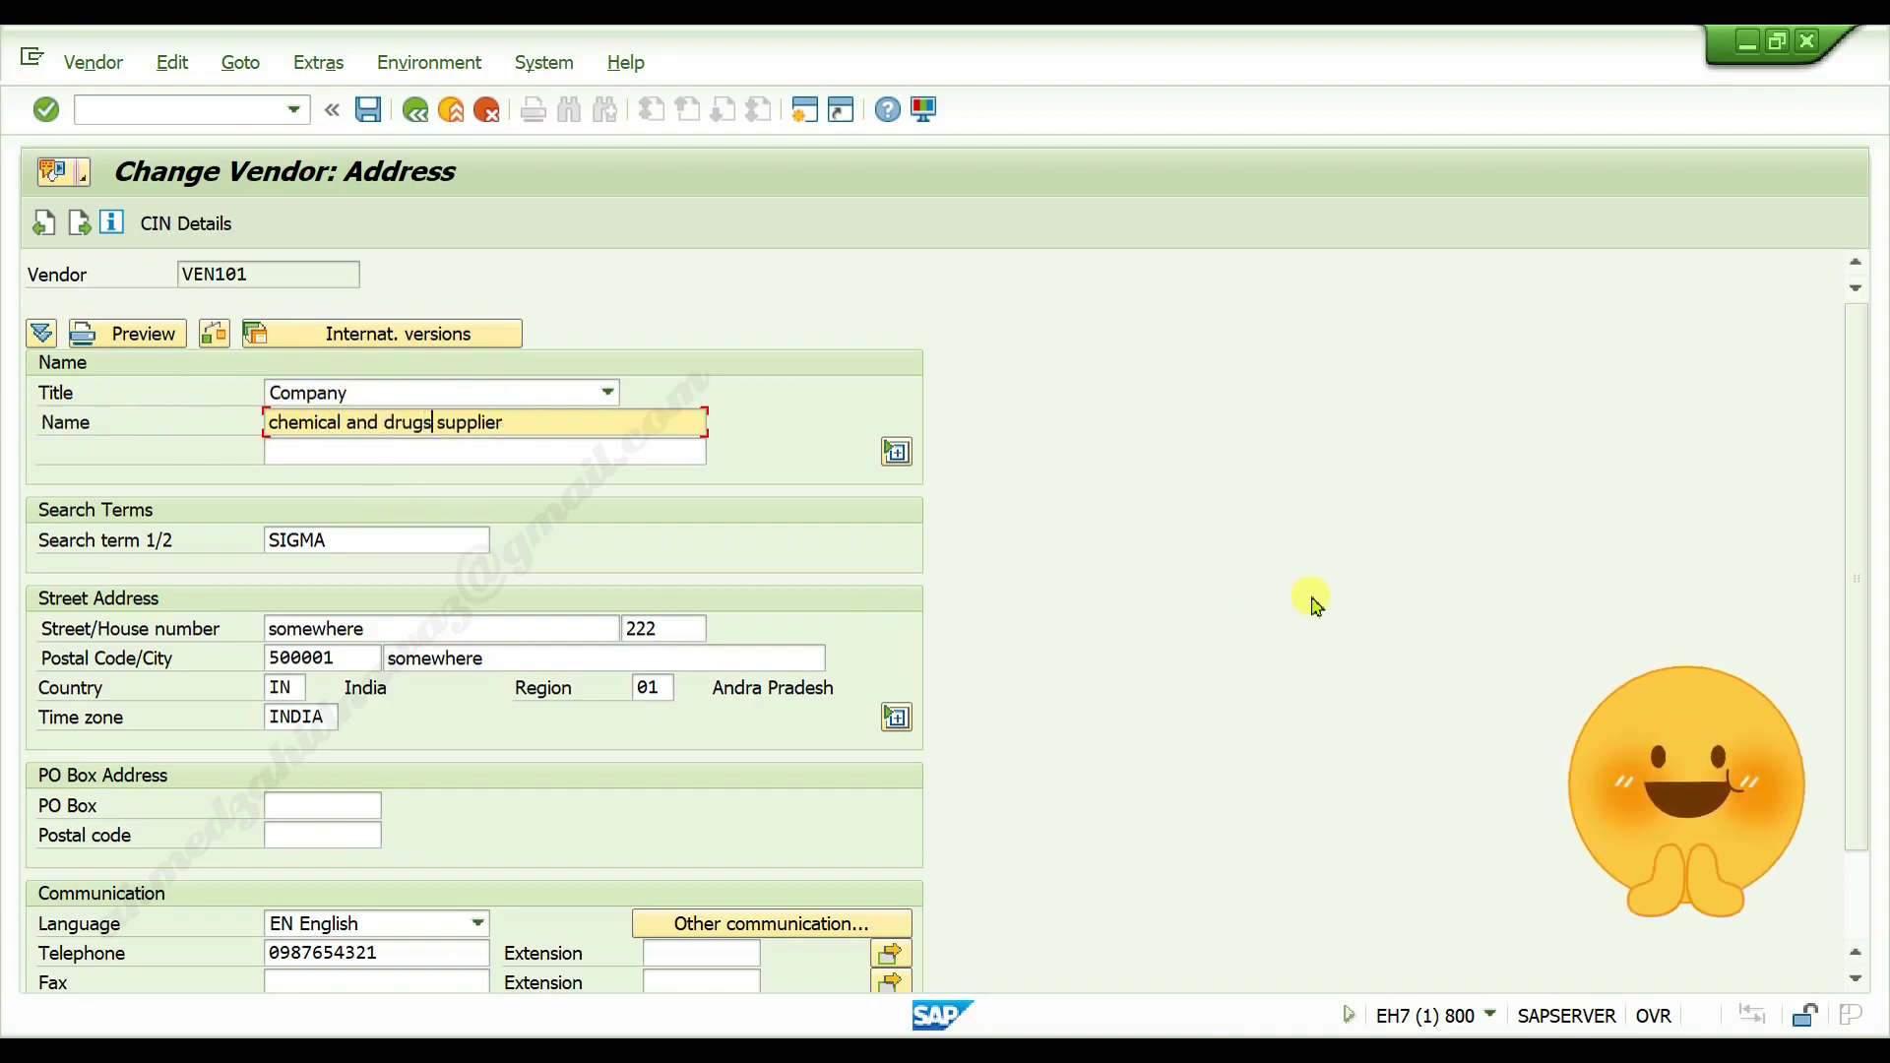
# Replace the street with 'none' and enter the vendor's e-mail address
pyautogui.scroll(-3, 1127, 655)
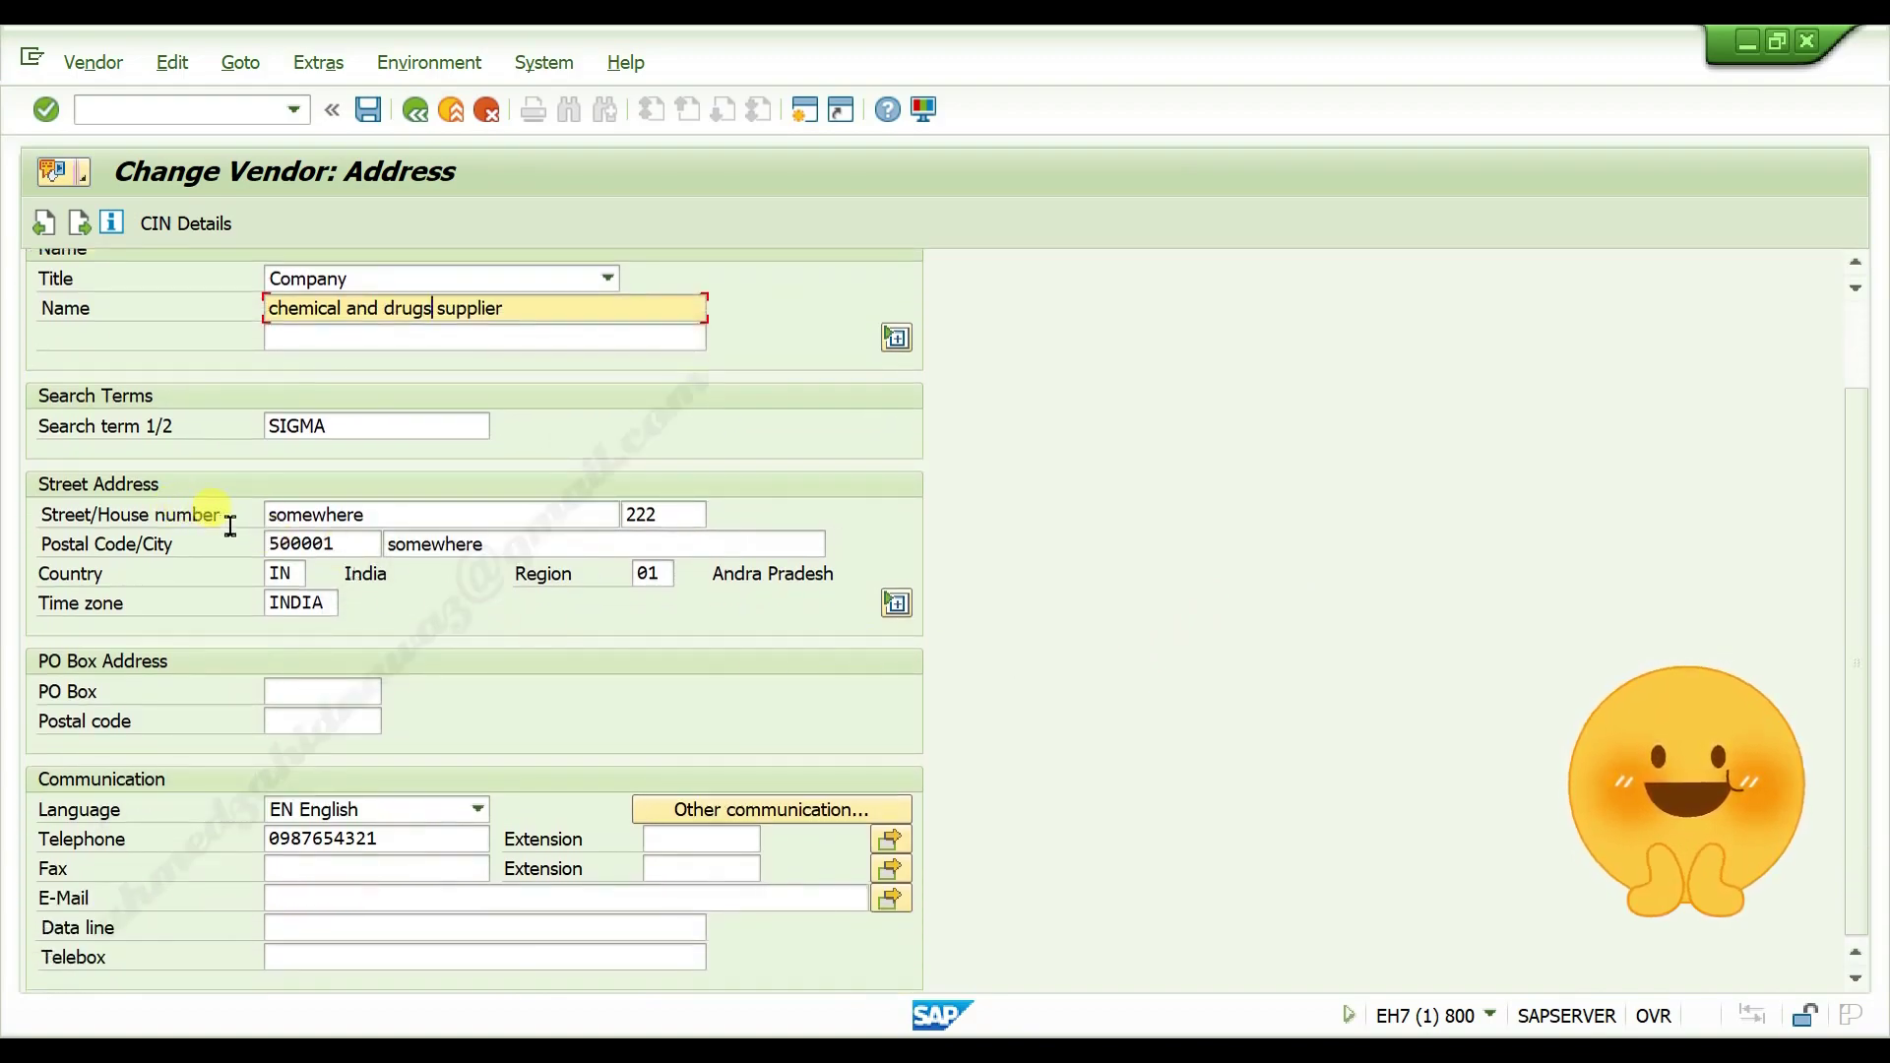
pyautogui.moveTo(371, 513); pyautogui.dragTo(146, 513)
pyautogui.press('BackSpace')
pyautogui.write('none')
pyautogui.click(1189, 555)
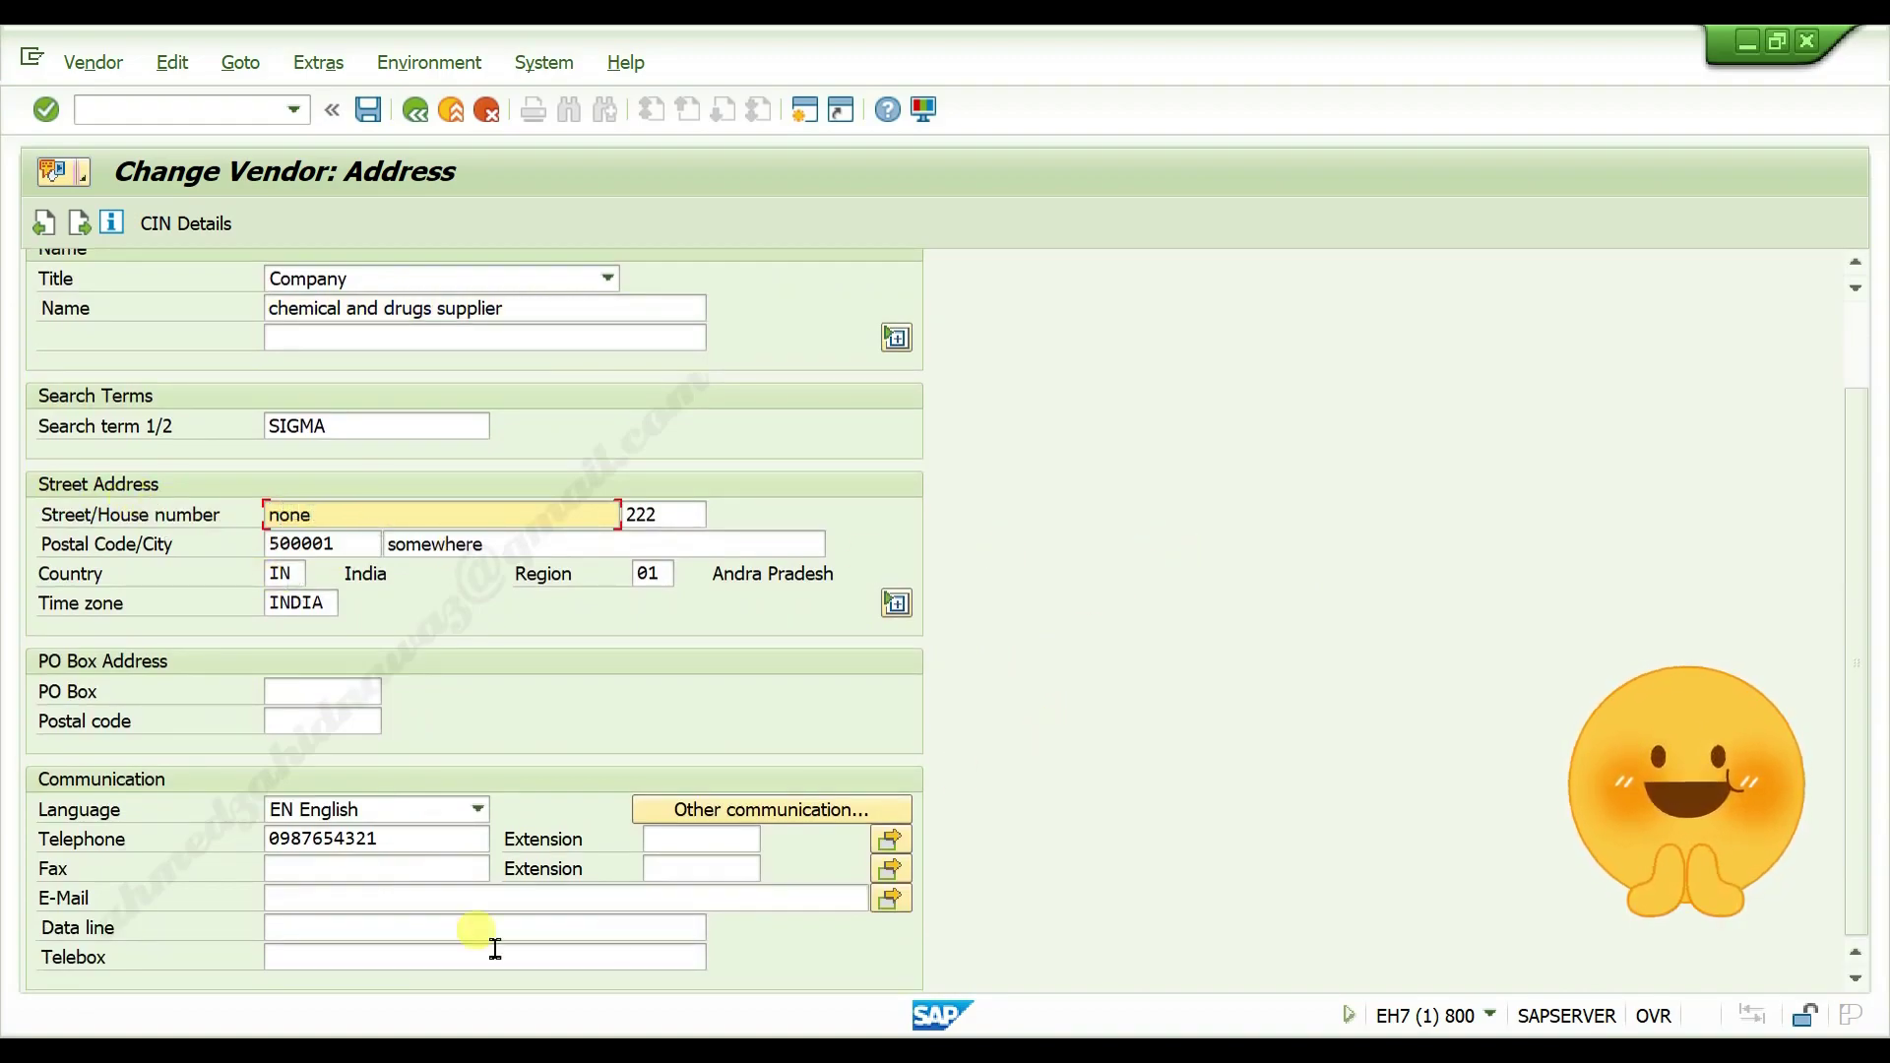
pyautogui.click(302, 902)
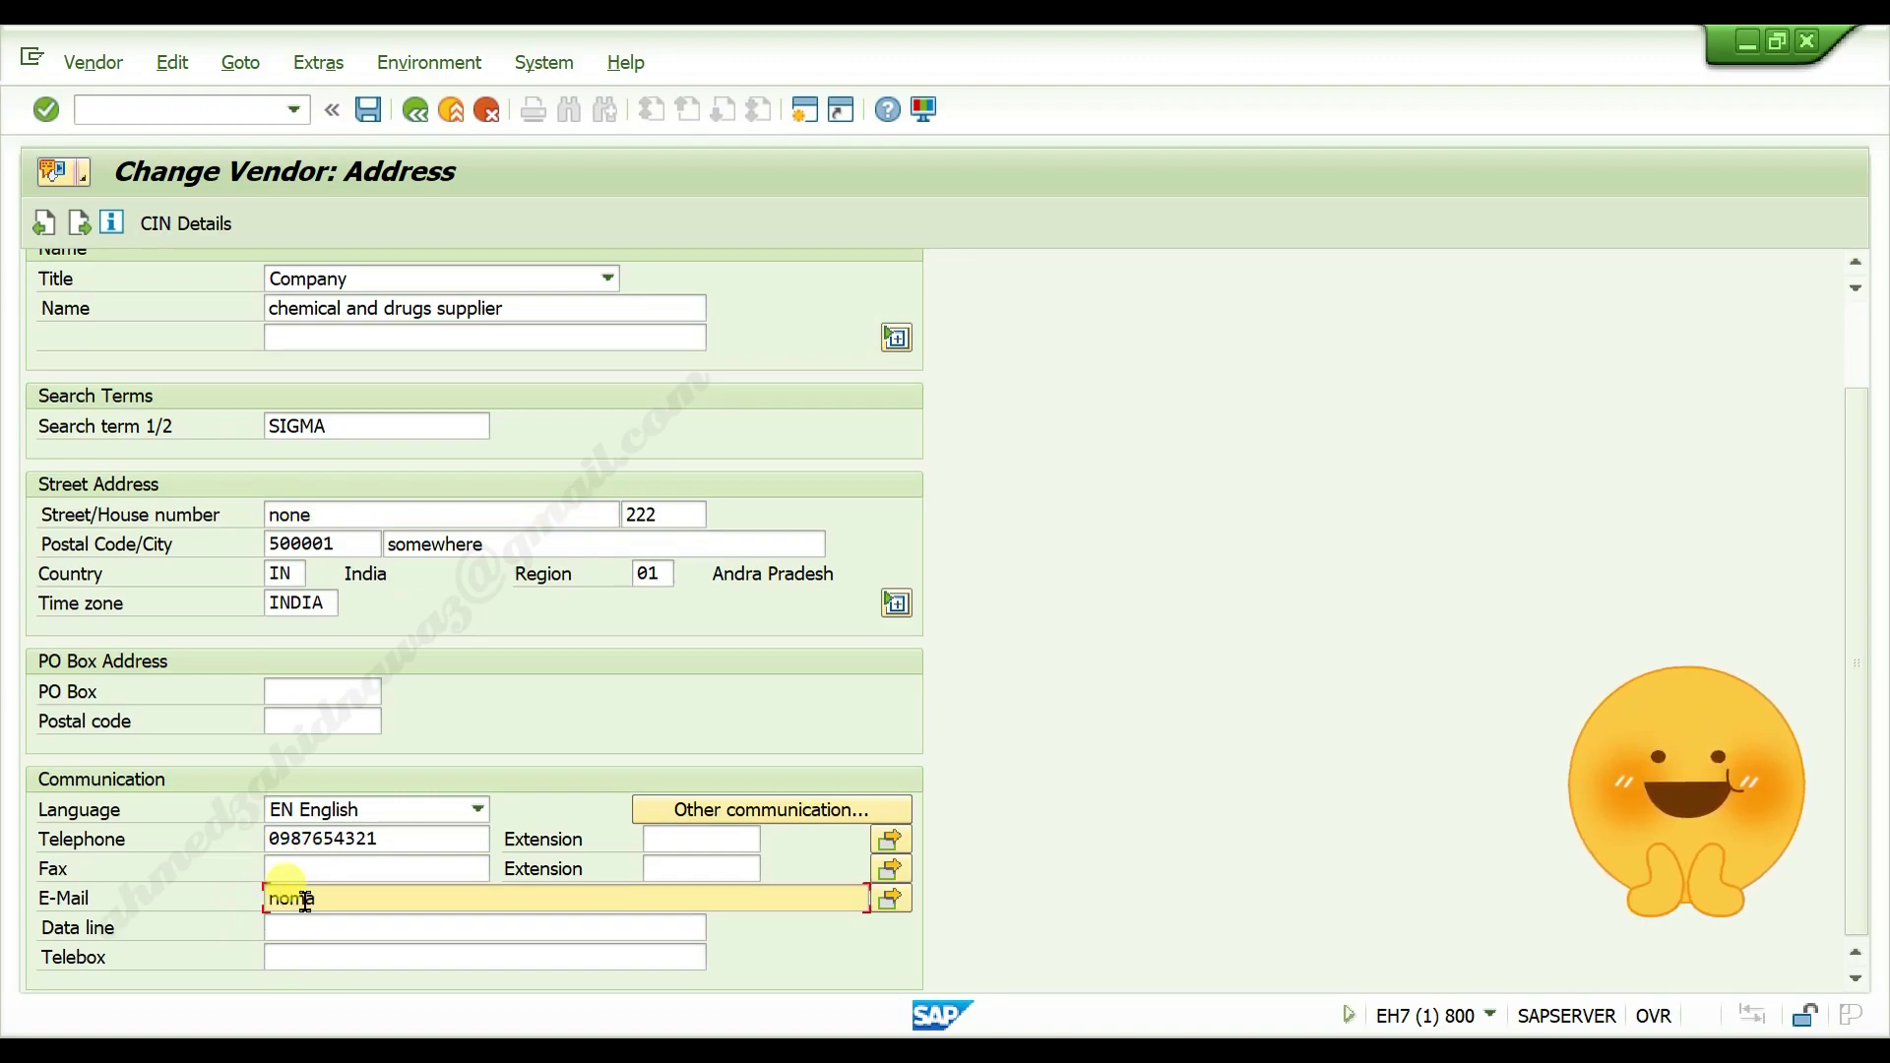
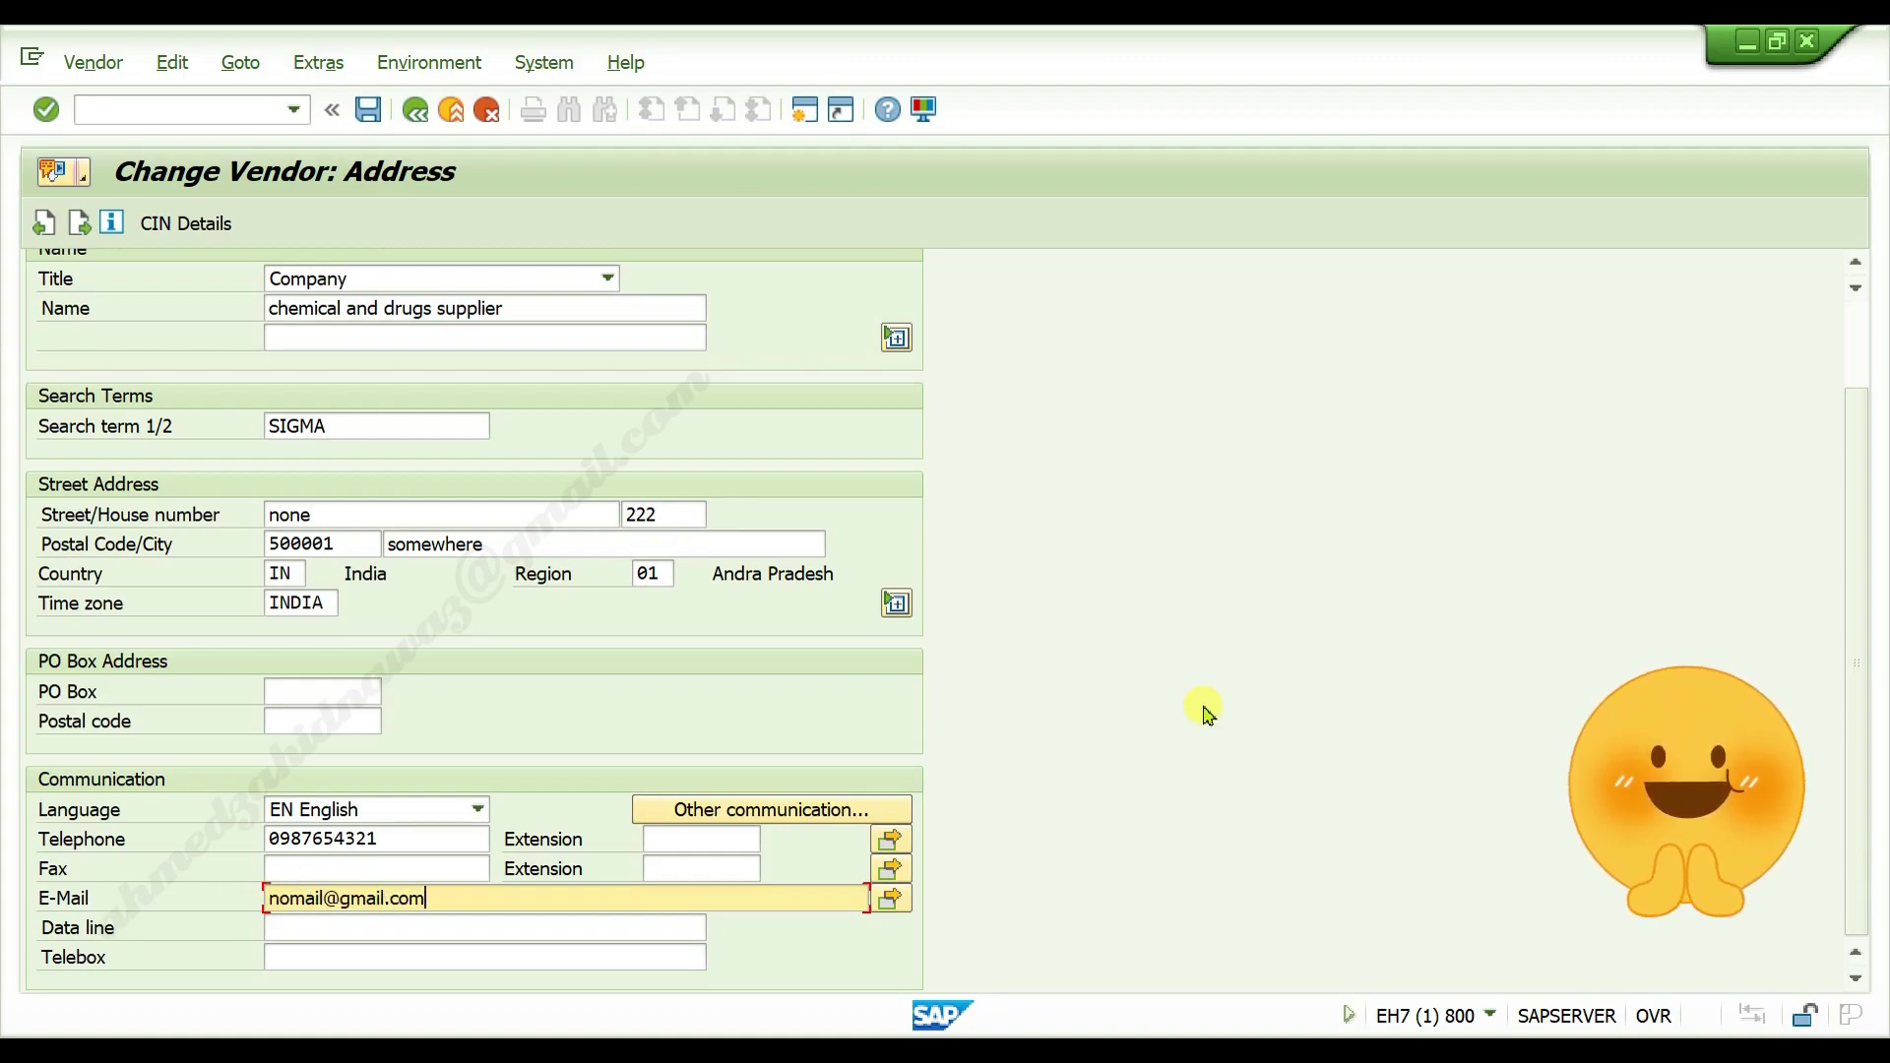
# Advance to company code payment transactions and delete payment terms 0003
pyautogui.press('Return')
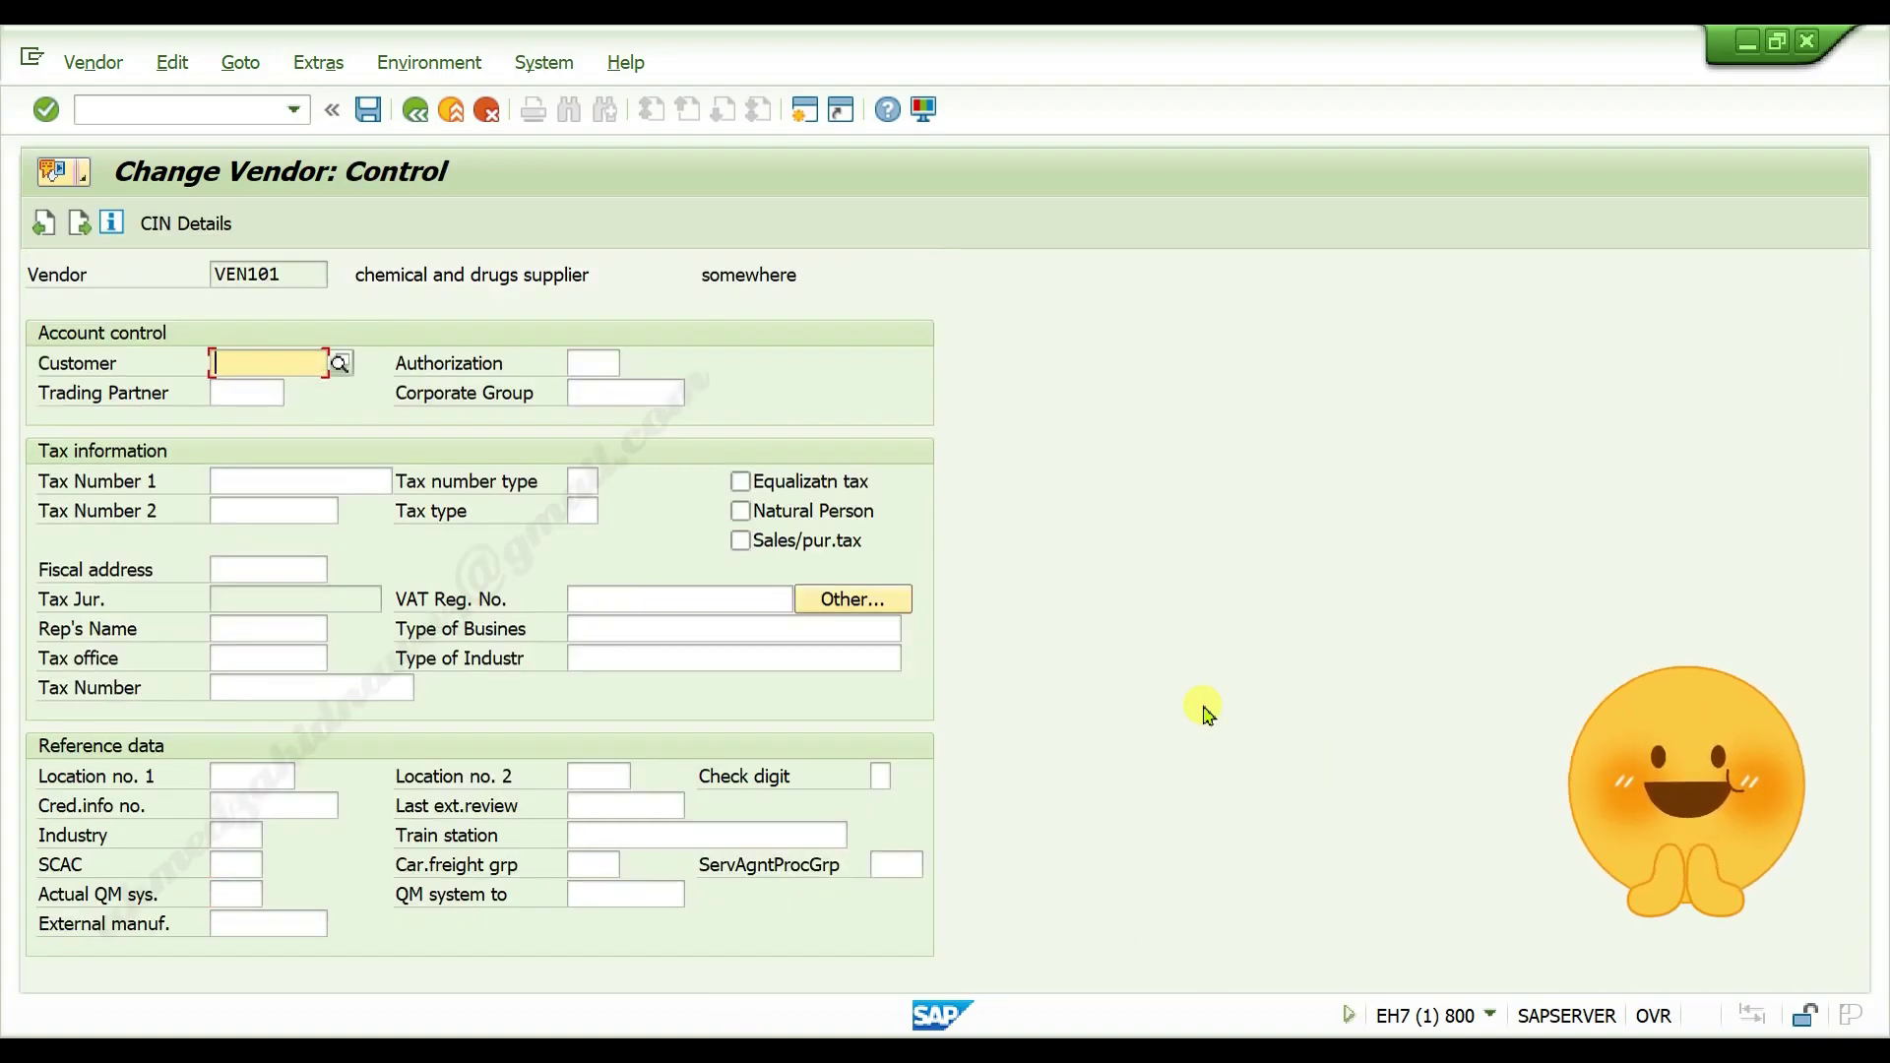
pyautogui.press('Return')
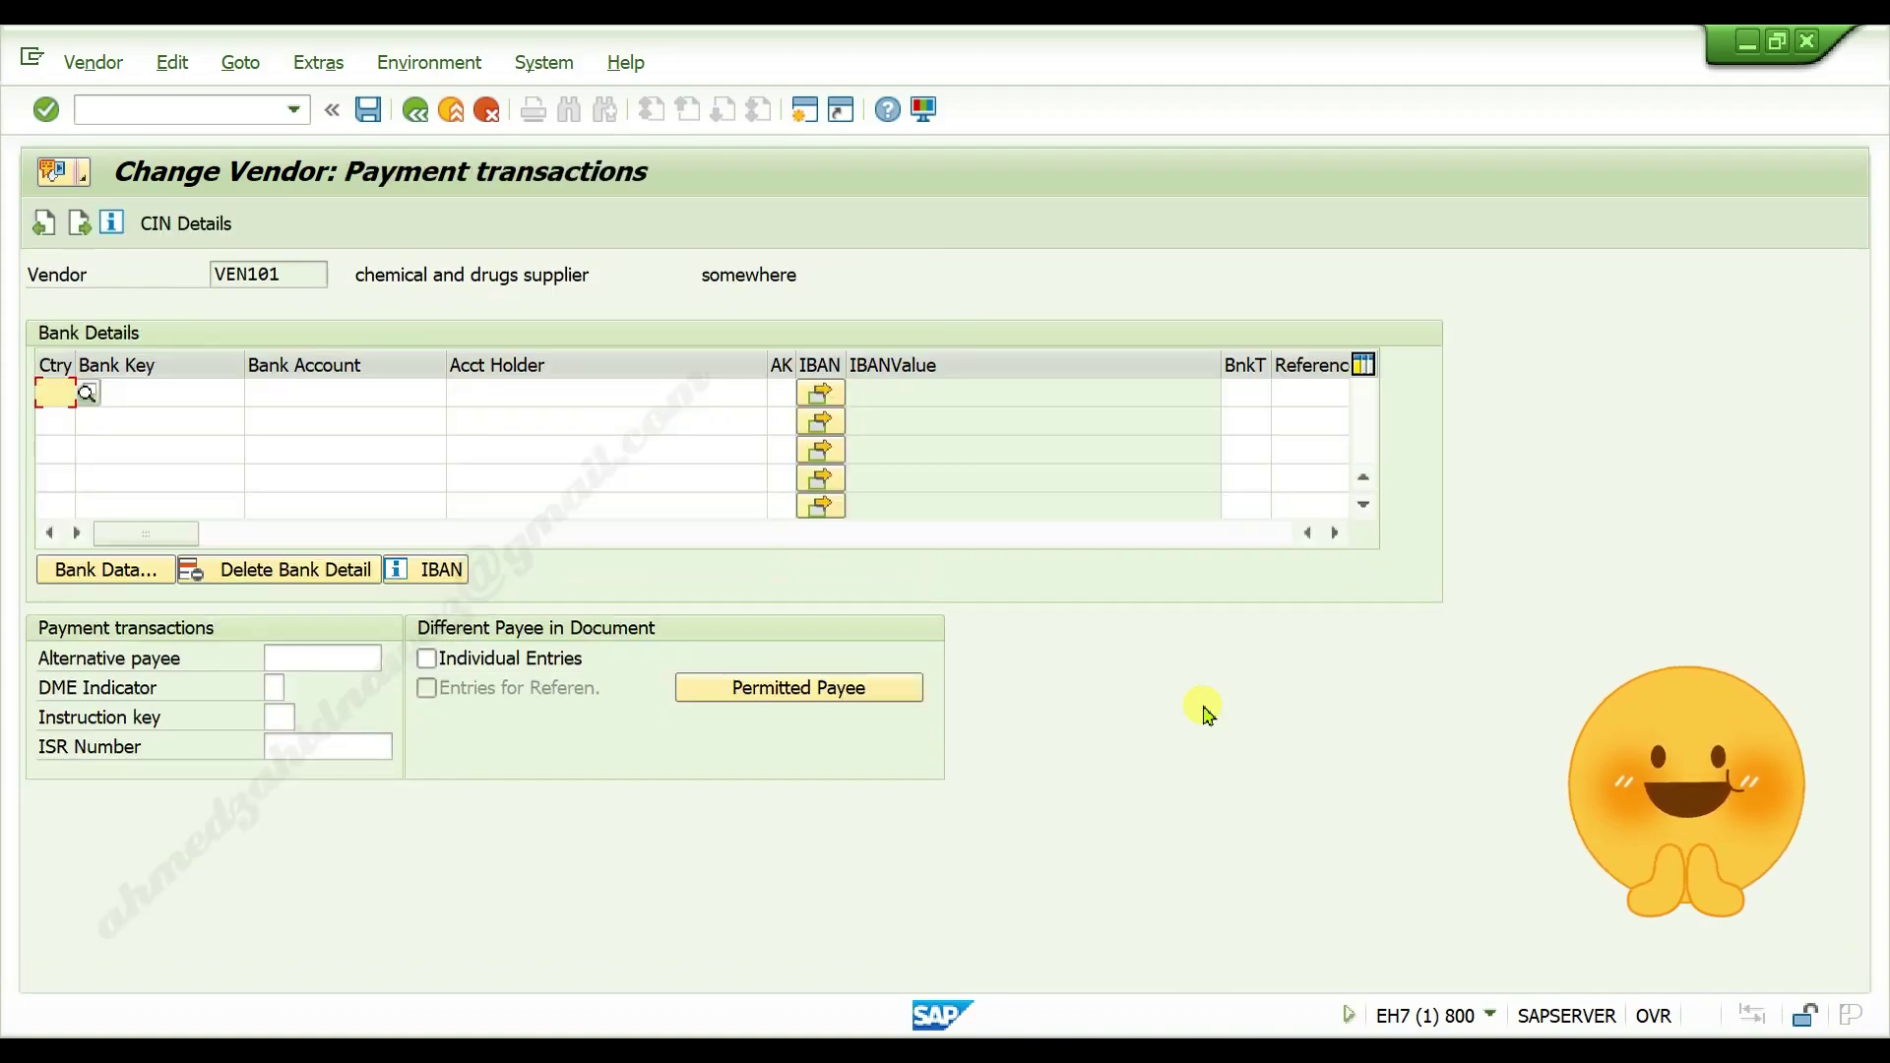
pyautogui.press('Return')
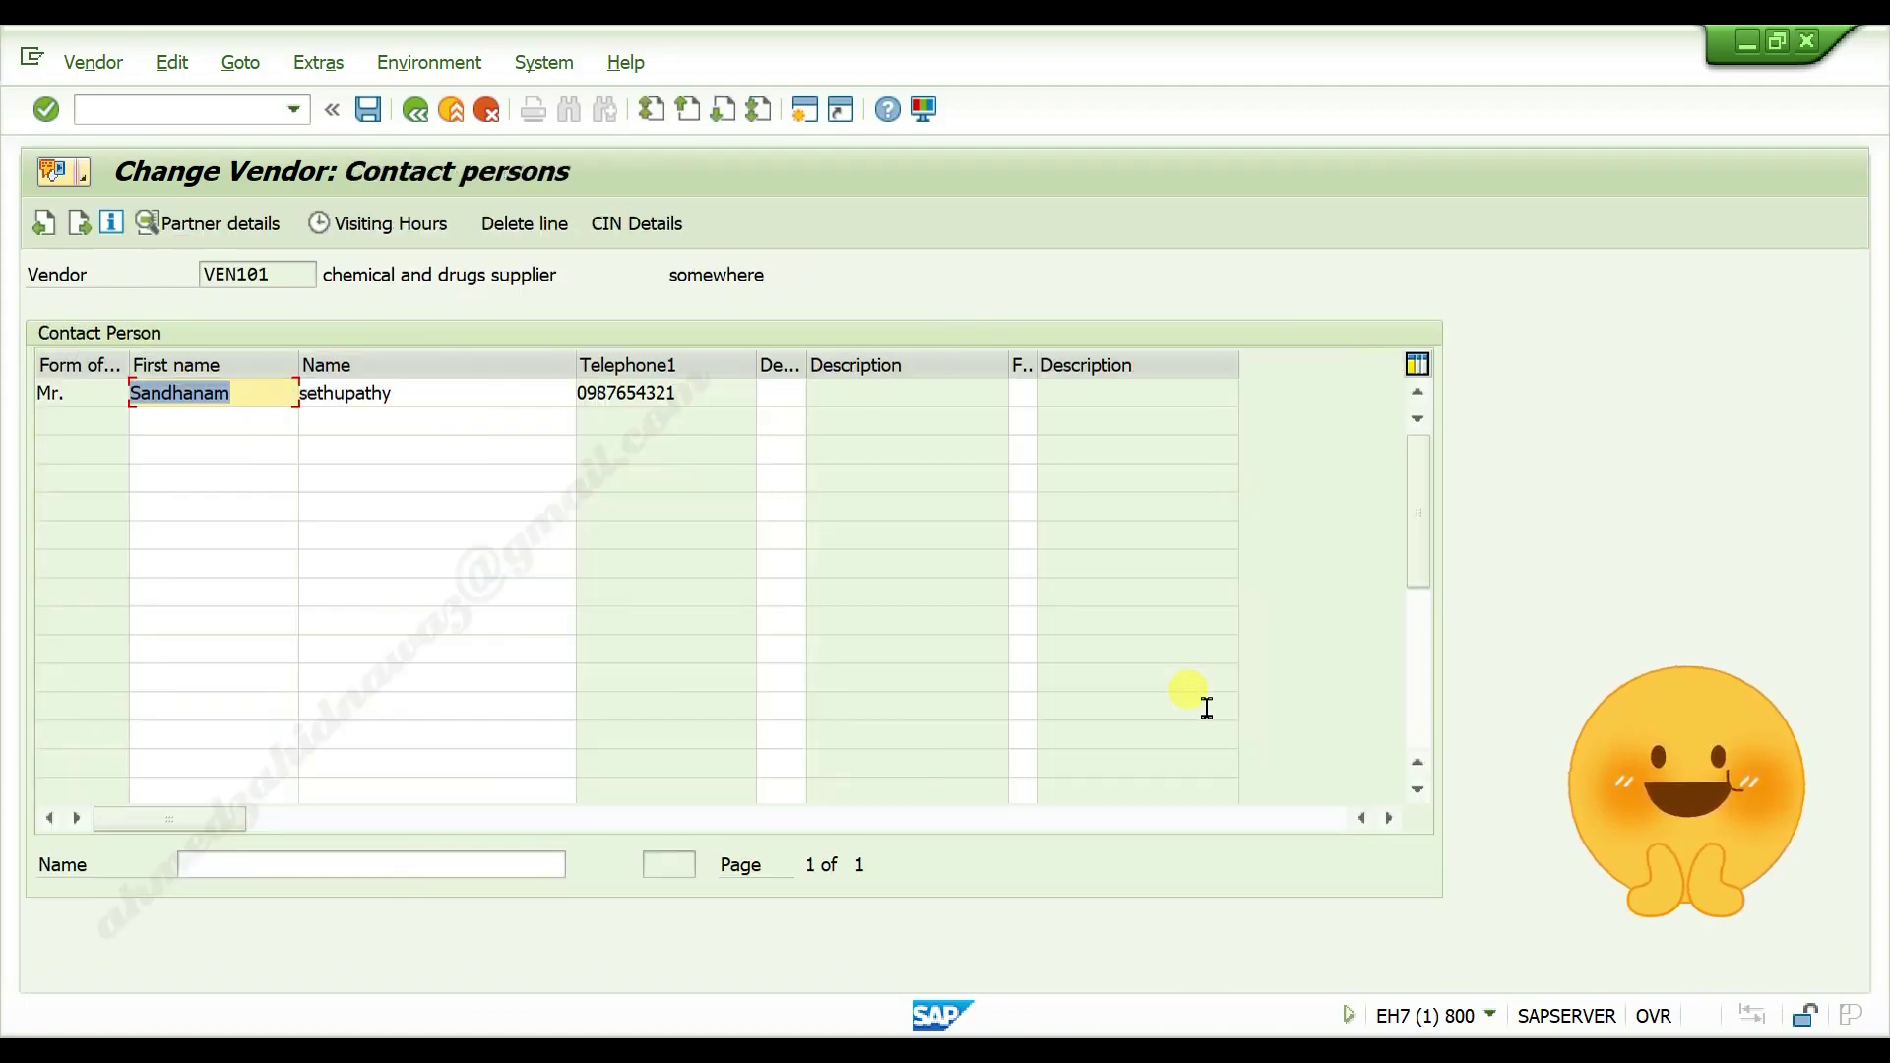
pyautogui.press('Return')
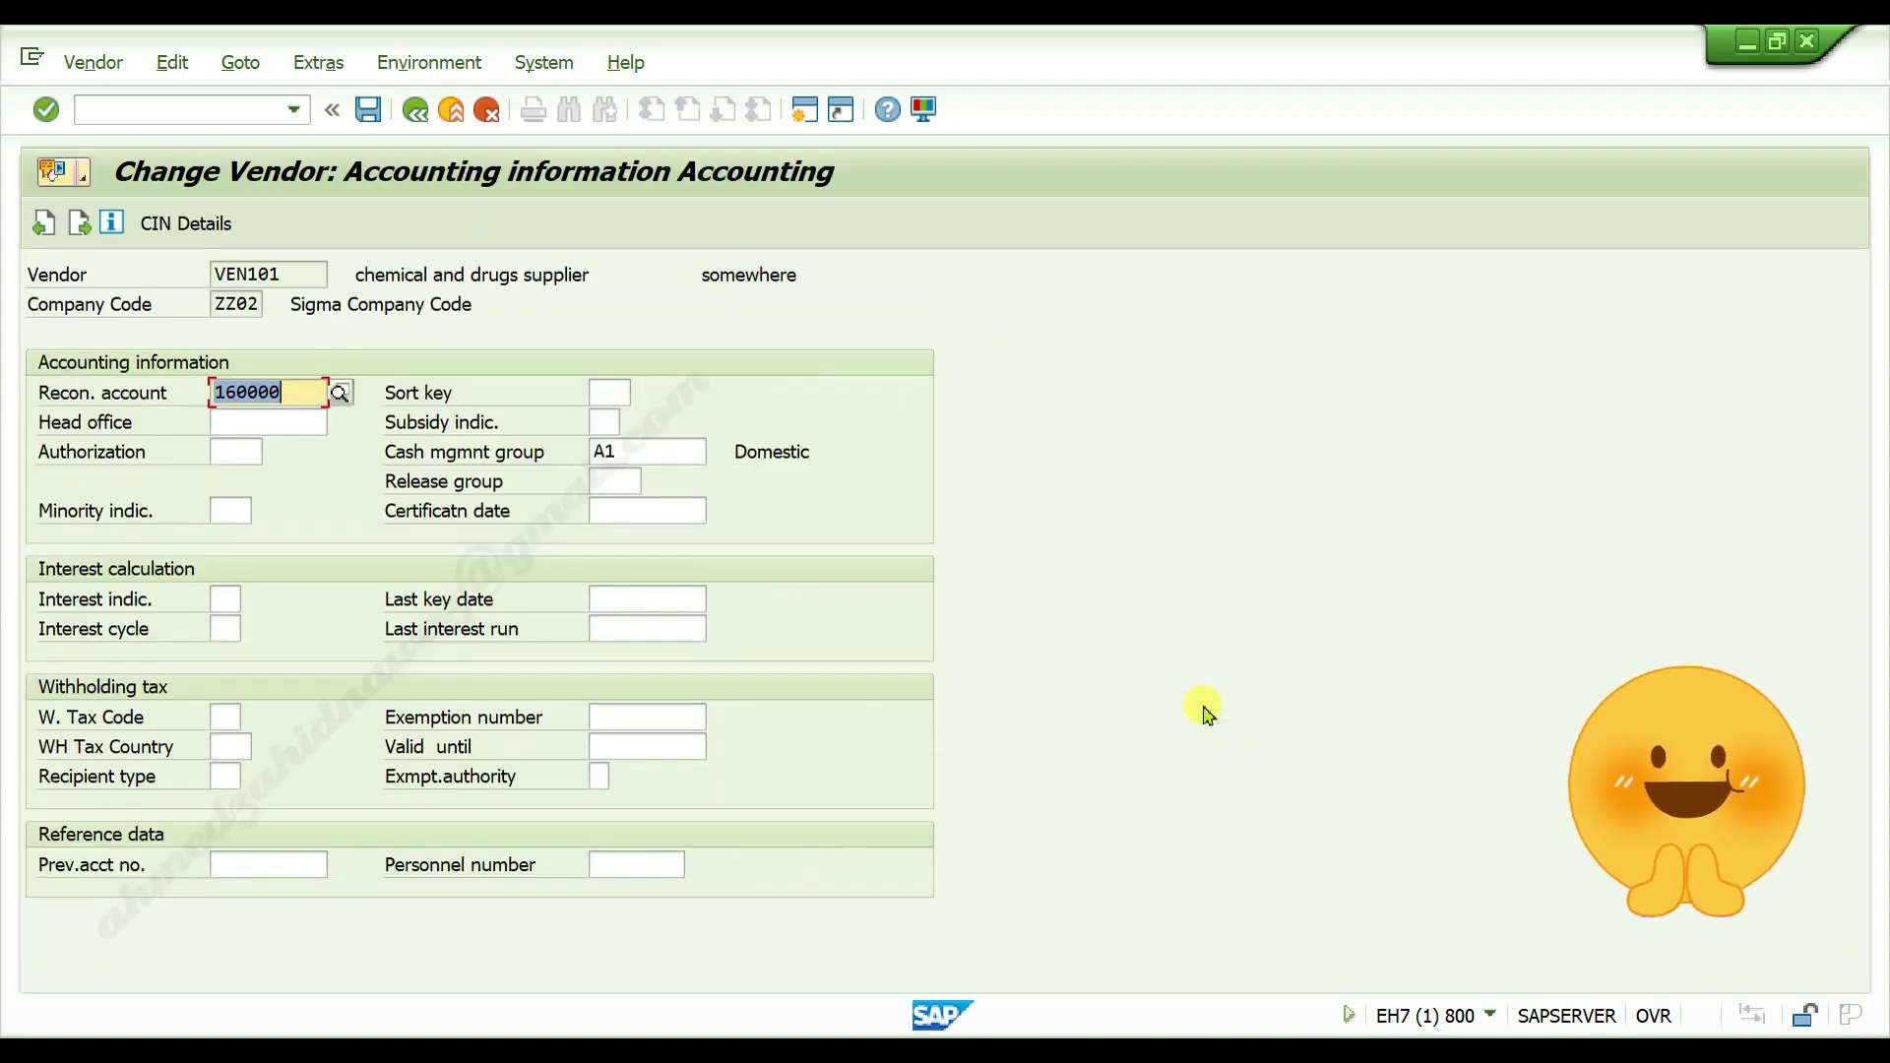
pyautogui.press('Return')
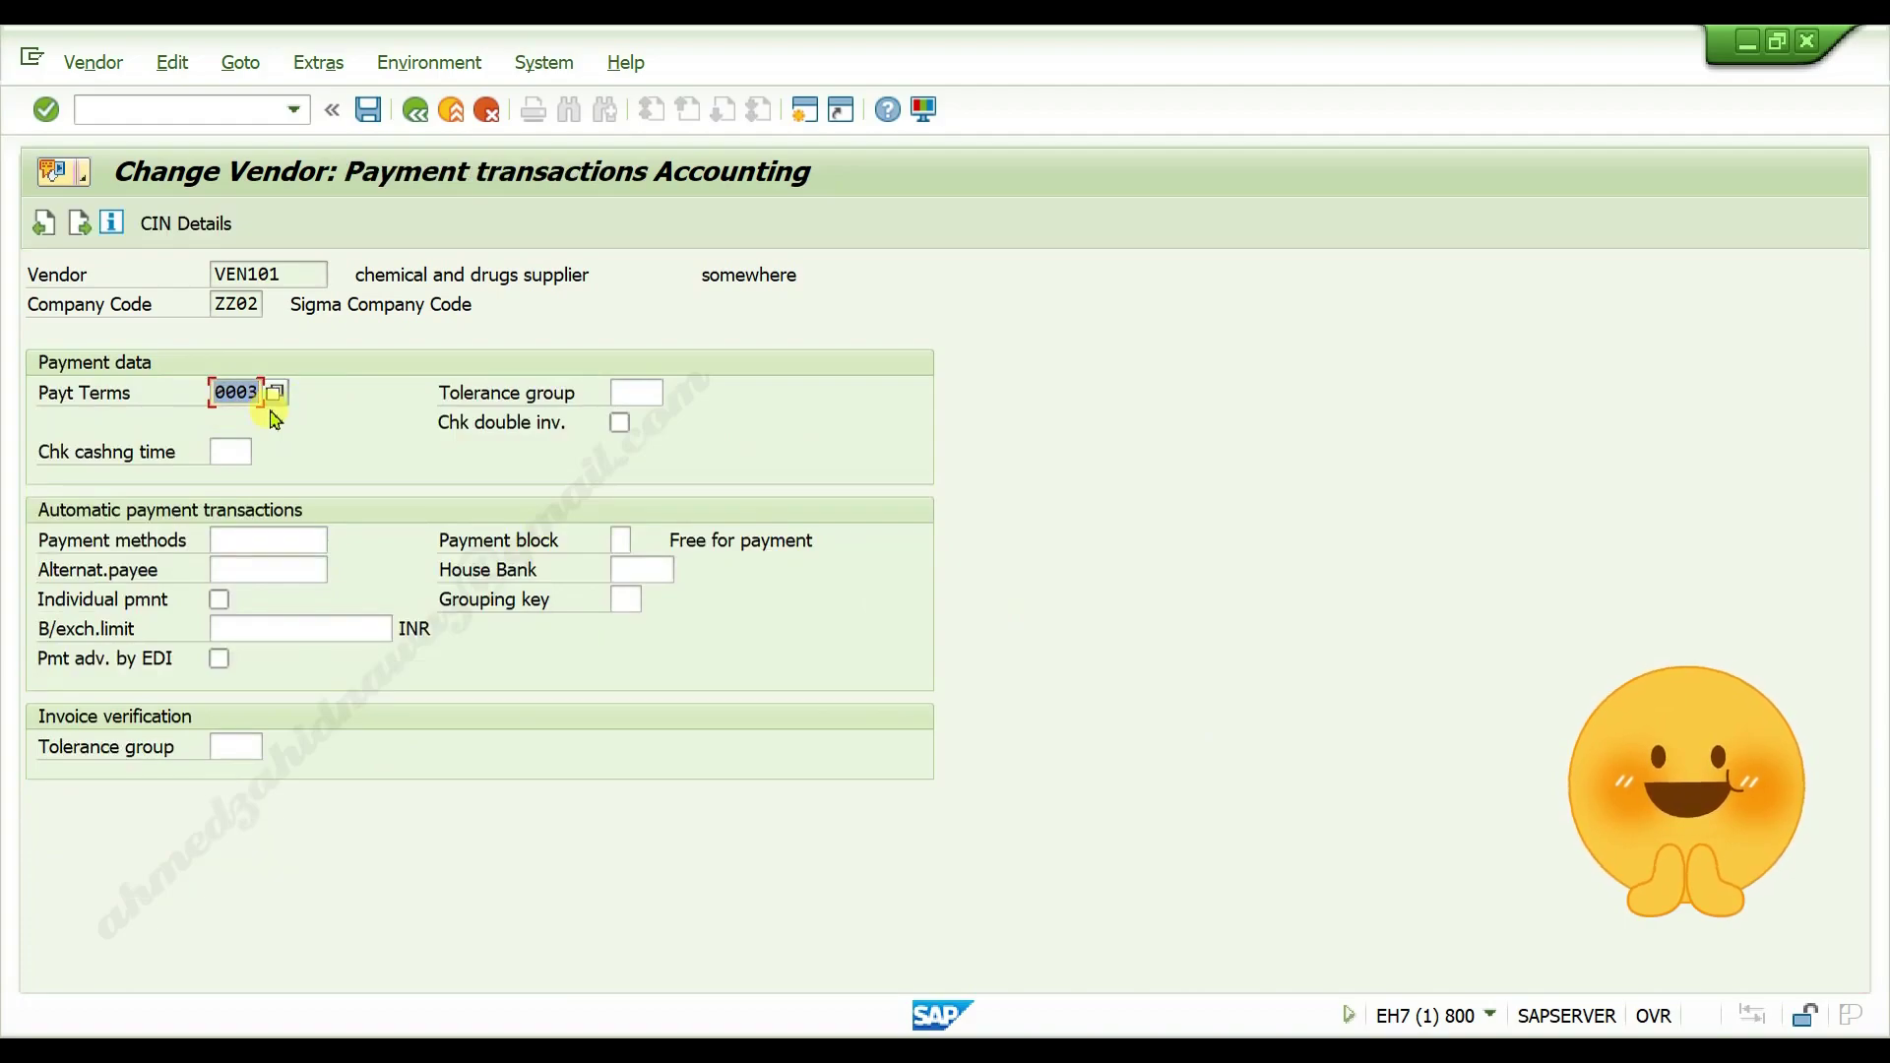
pyautogui.press('BackSpace')
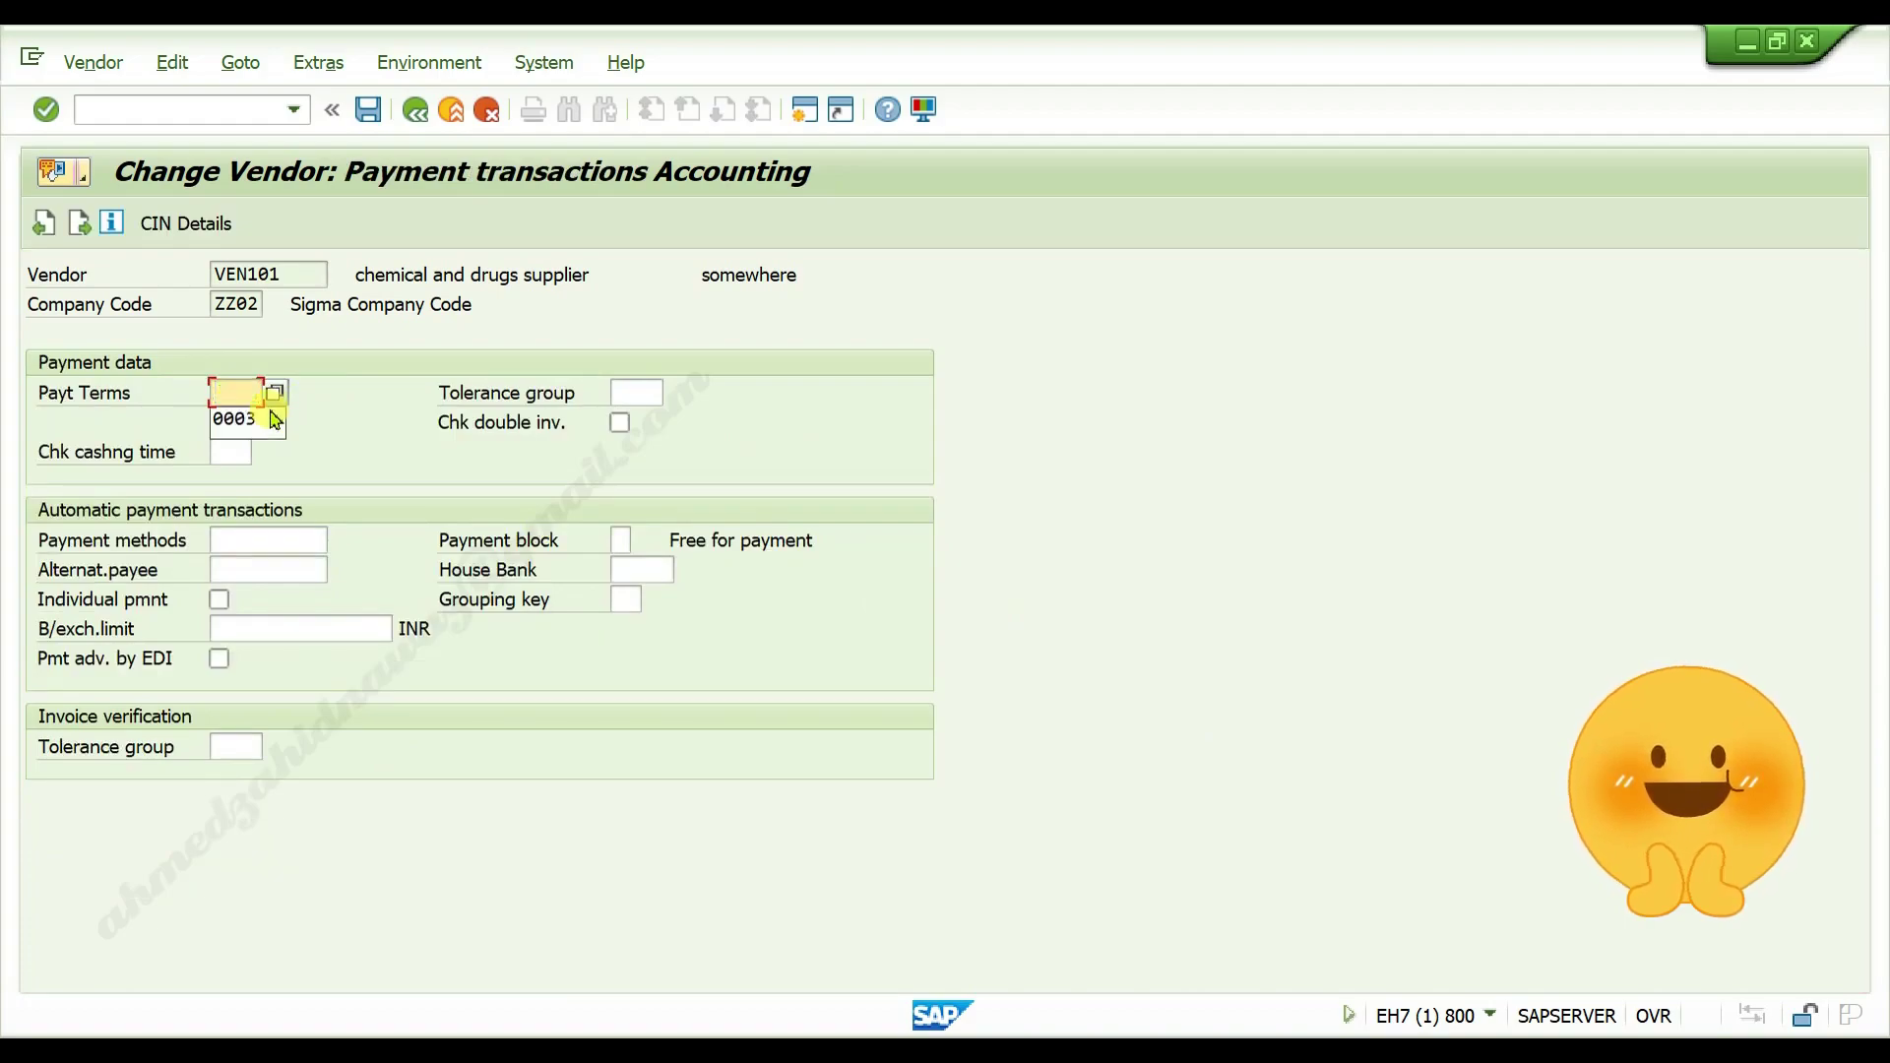
pyautogui.click(364, 391)
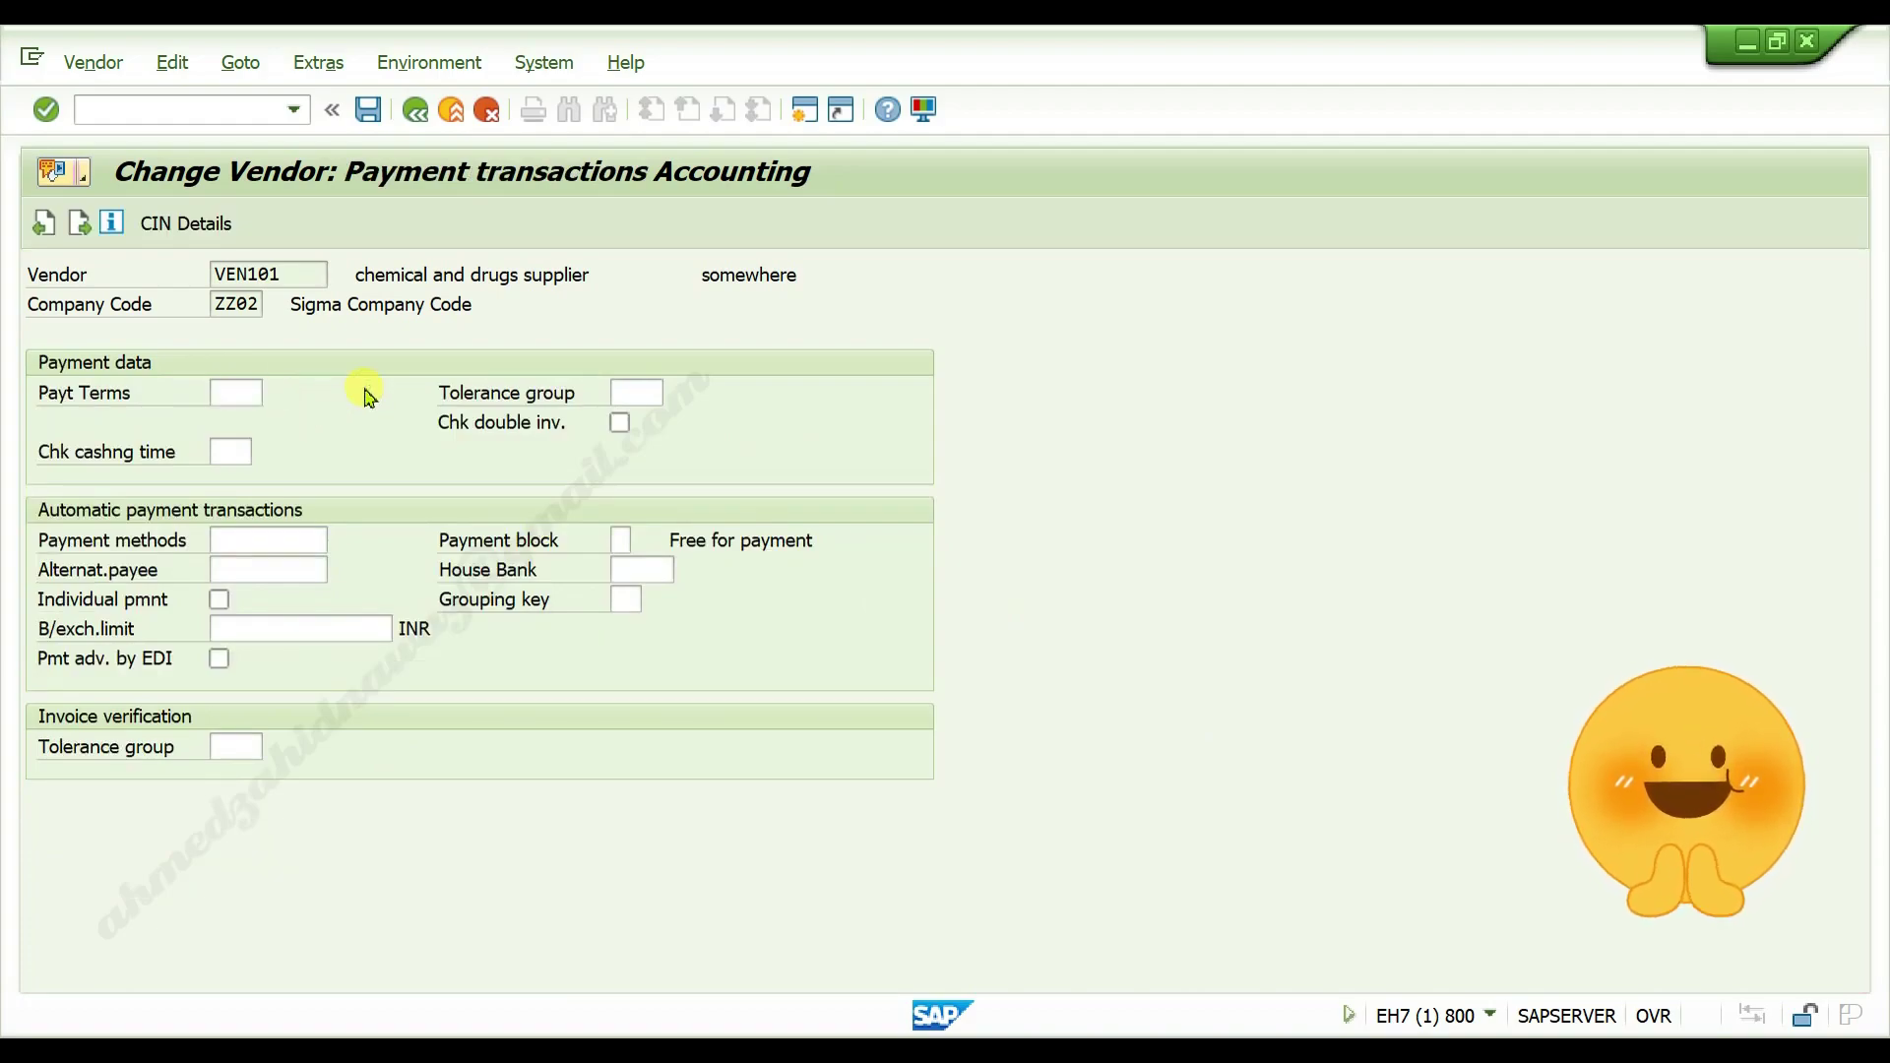
# Clear terms of payment 0003 on the Purchasing data screen
pyautogui.press('Return')
pyautogui.press('Return')
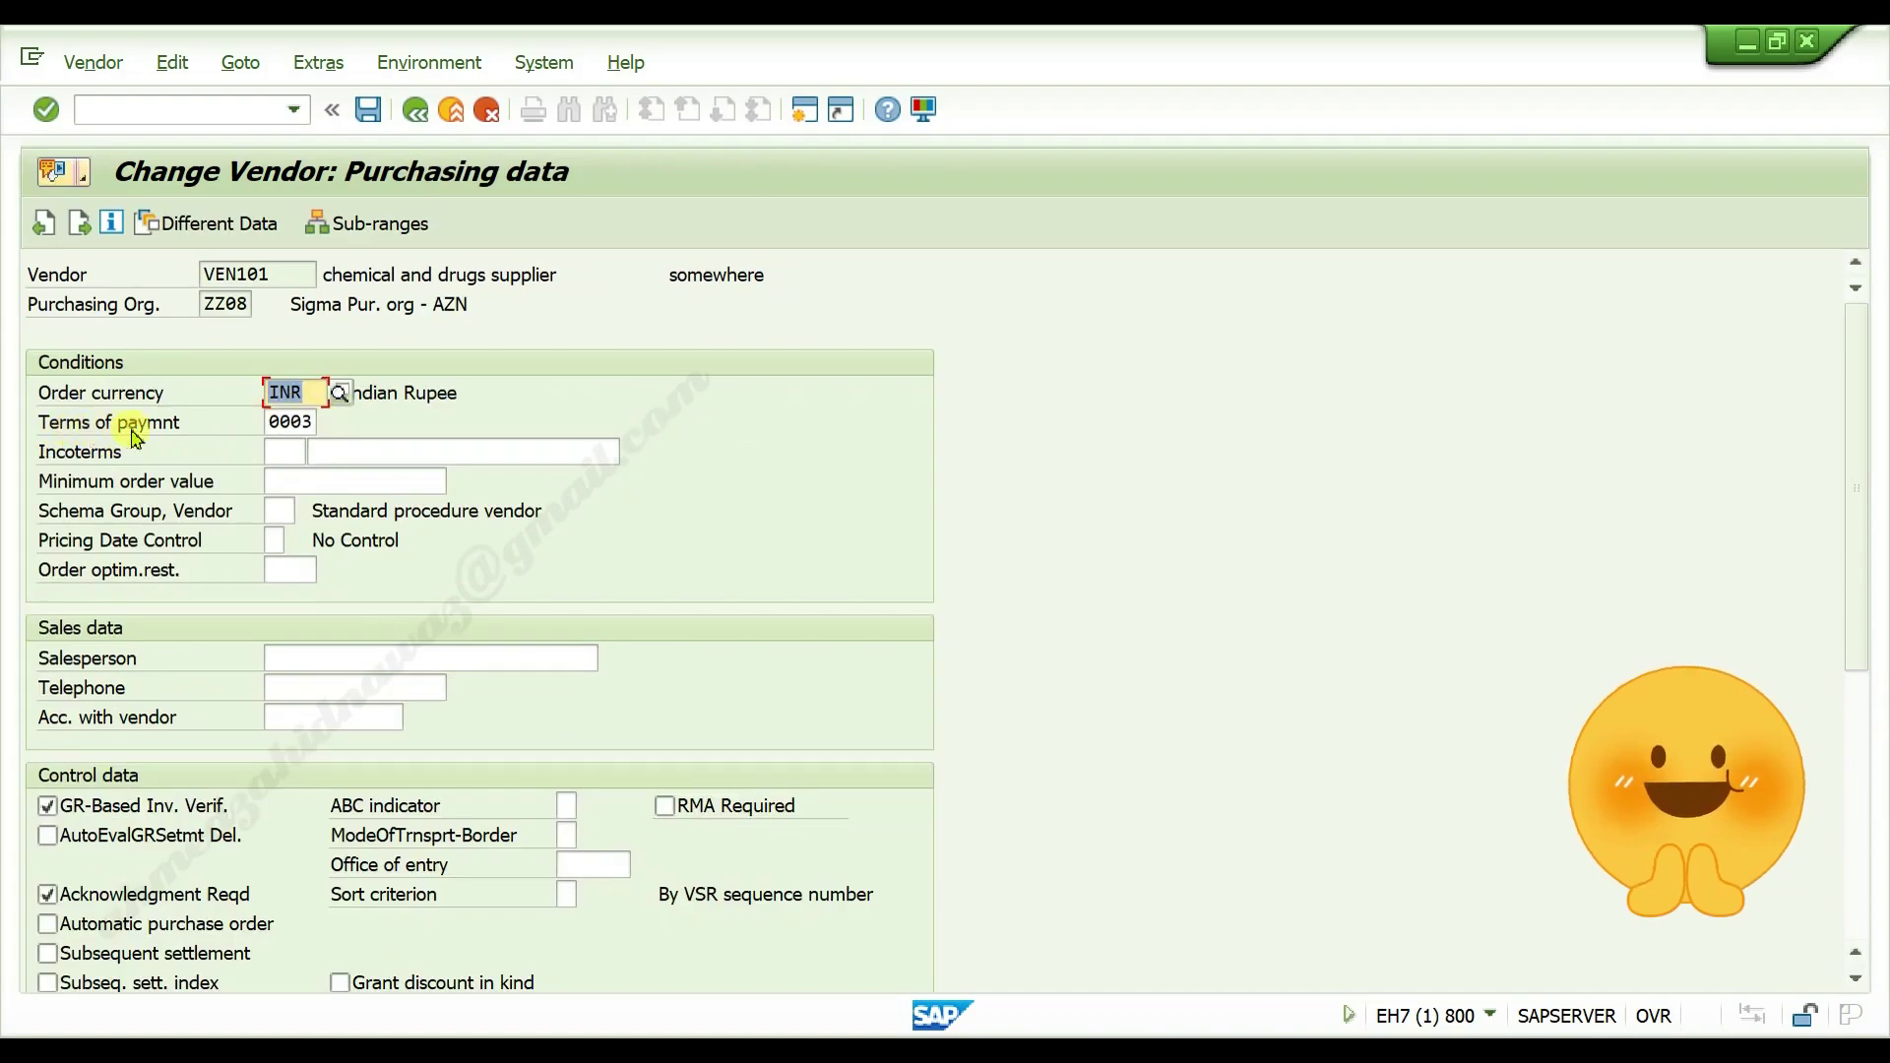
pyautogui.click(275, 423)
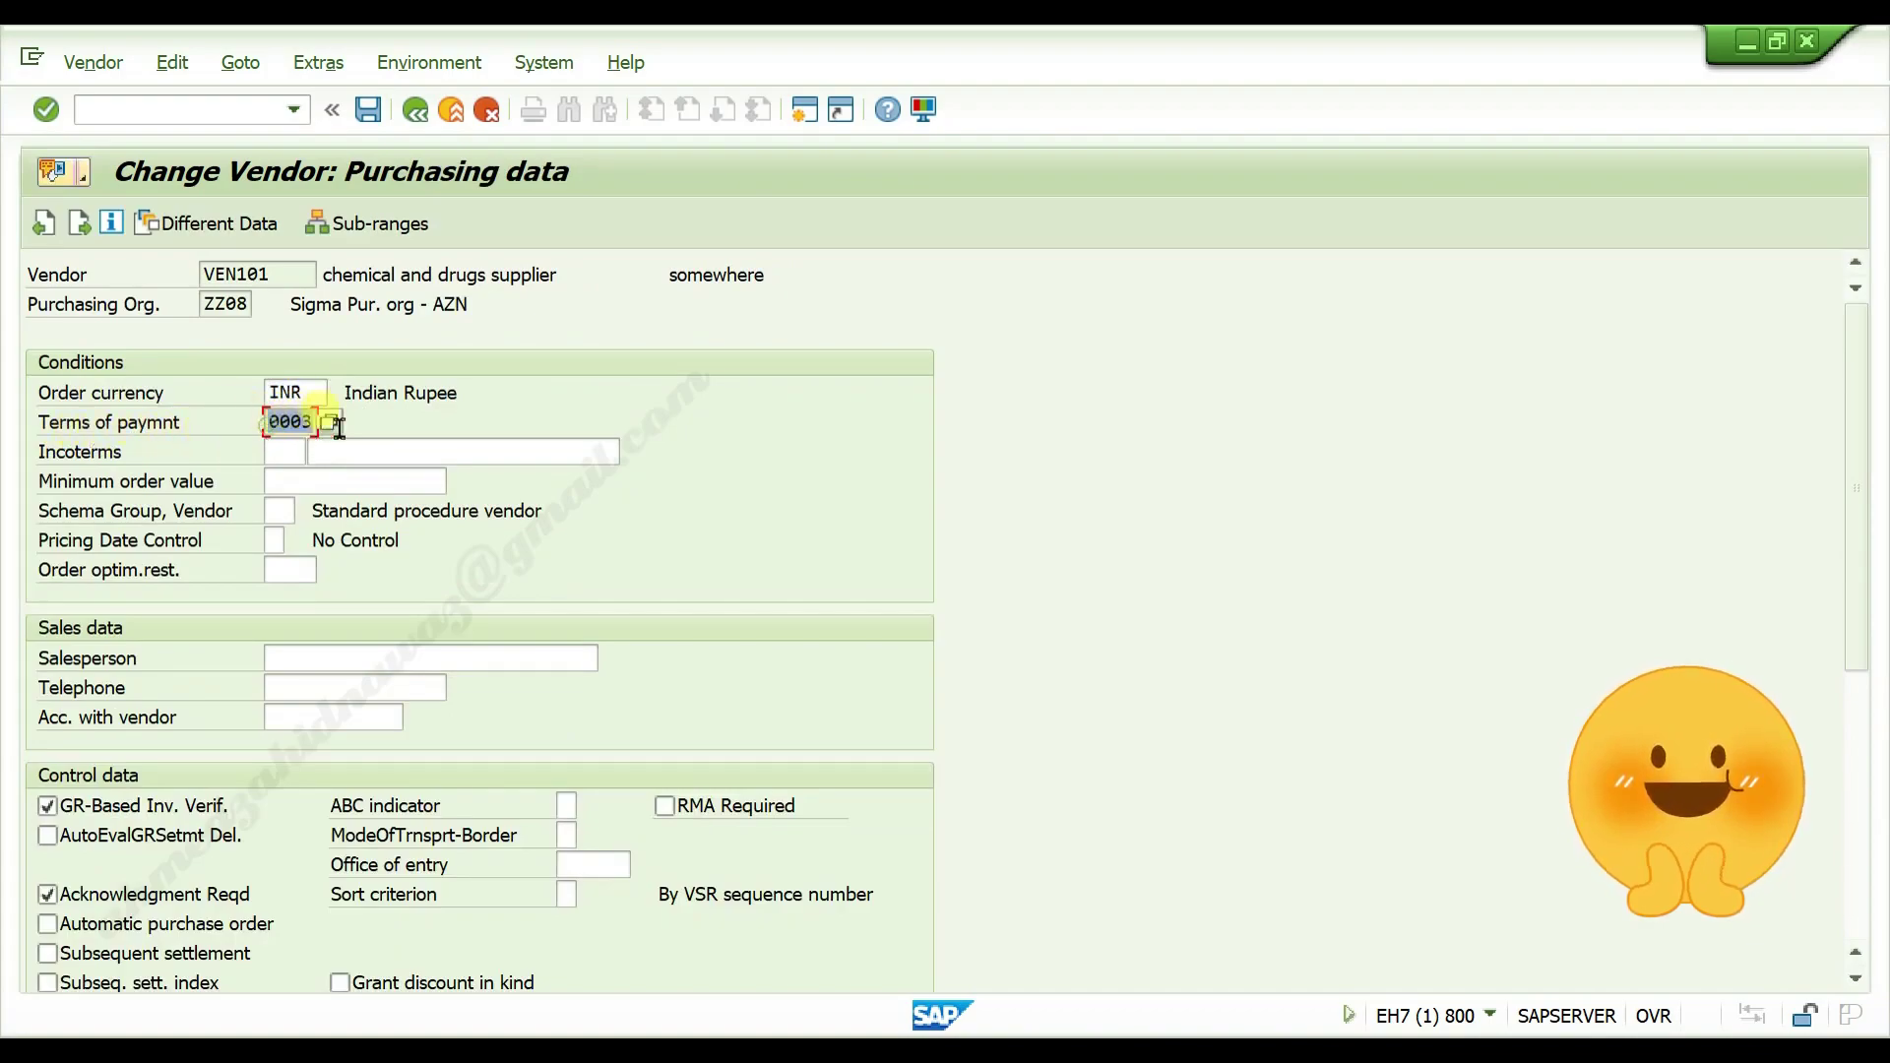
pyautogui.press('BackSpace')
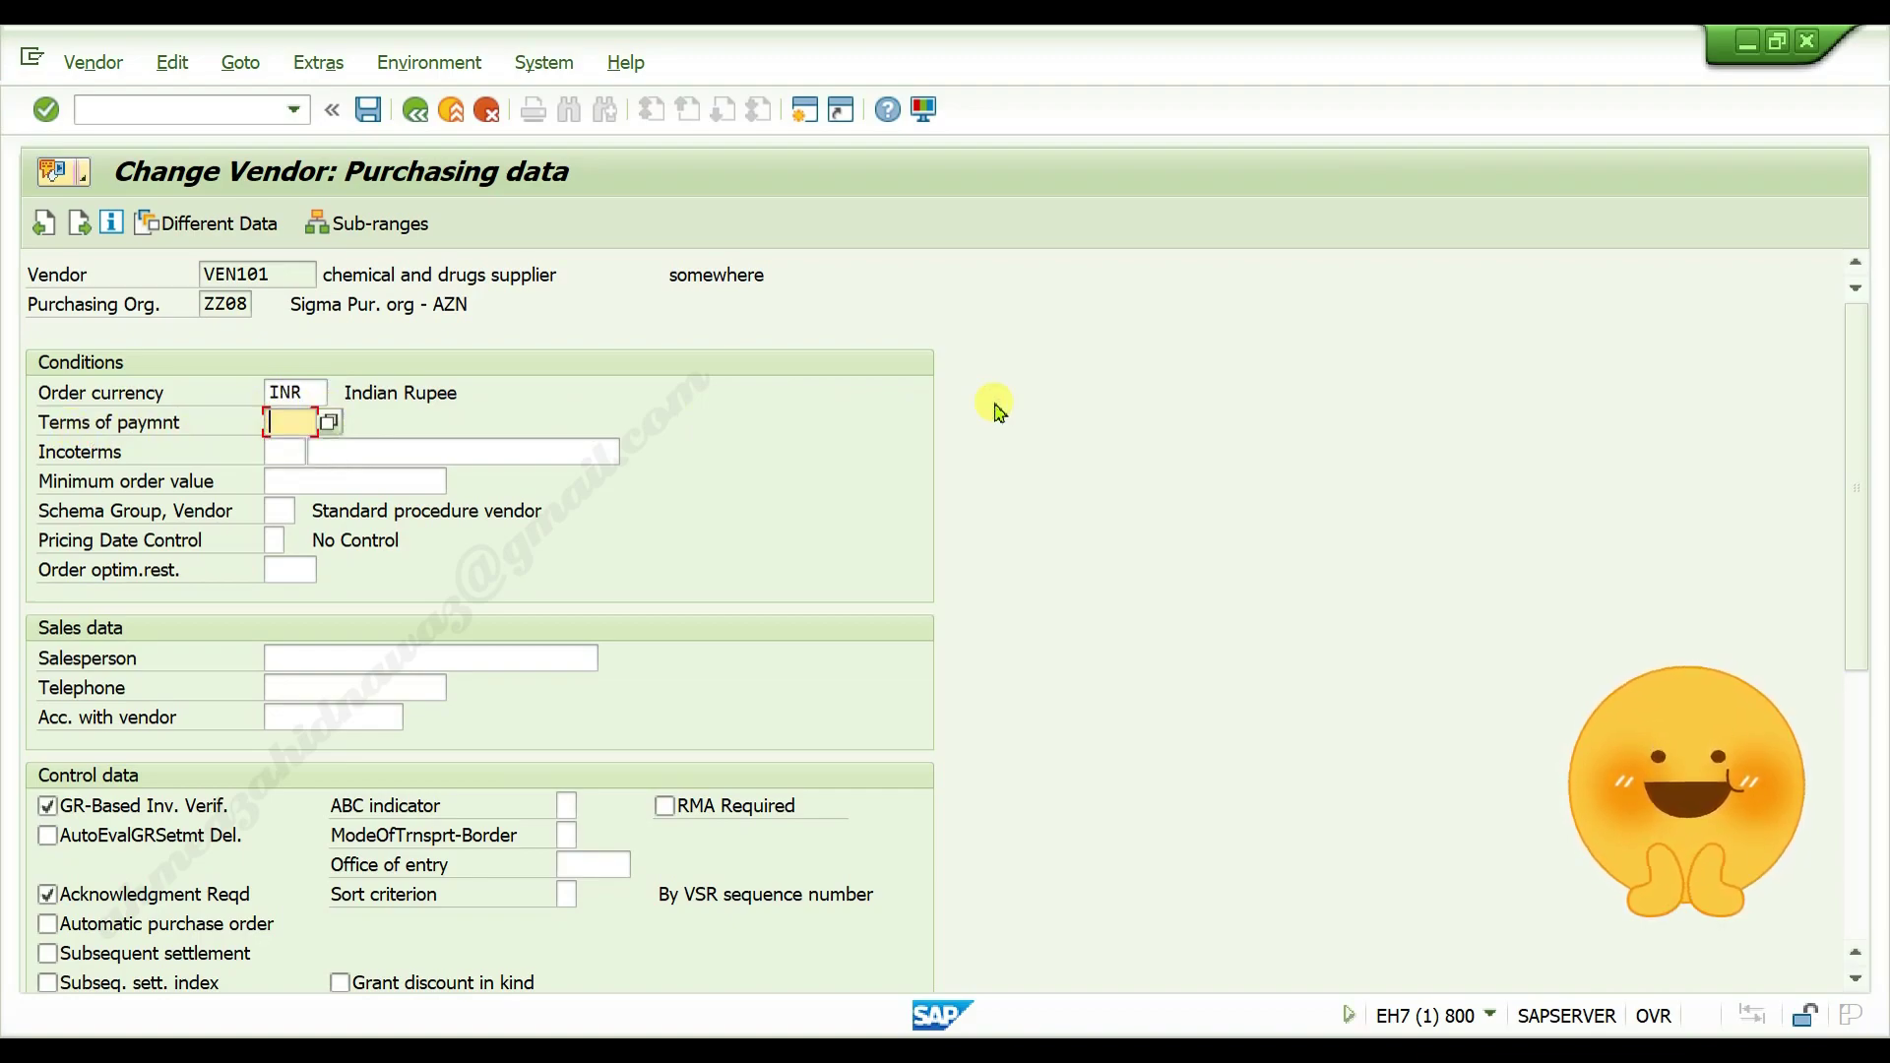
# Pass Partner functions and confirm Yes to save vendor VEN101's changes
pyautogui.press('Return')
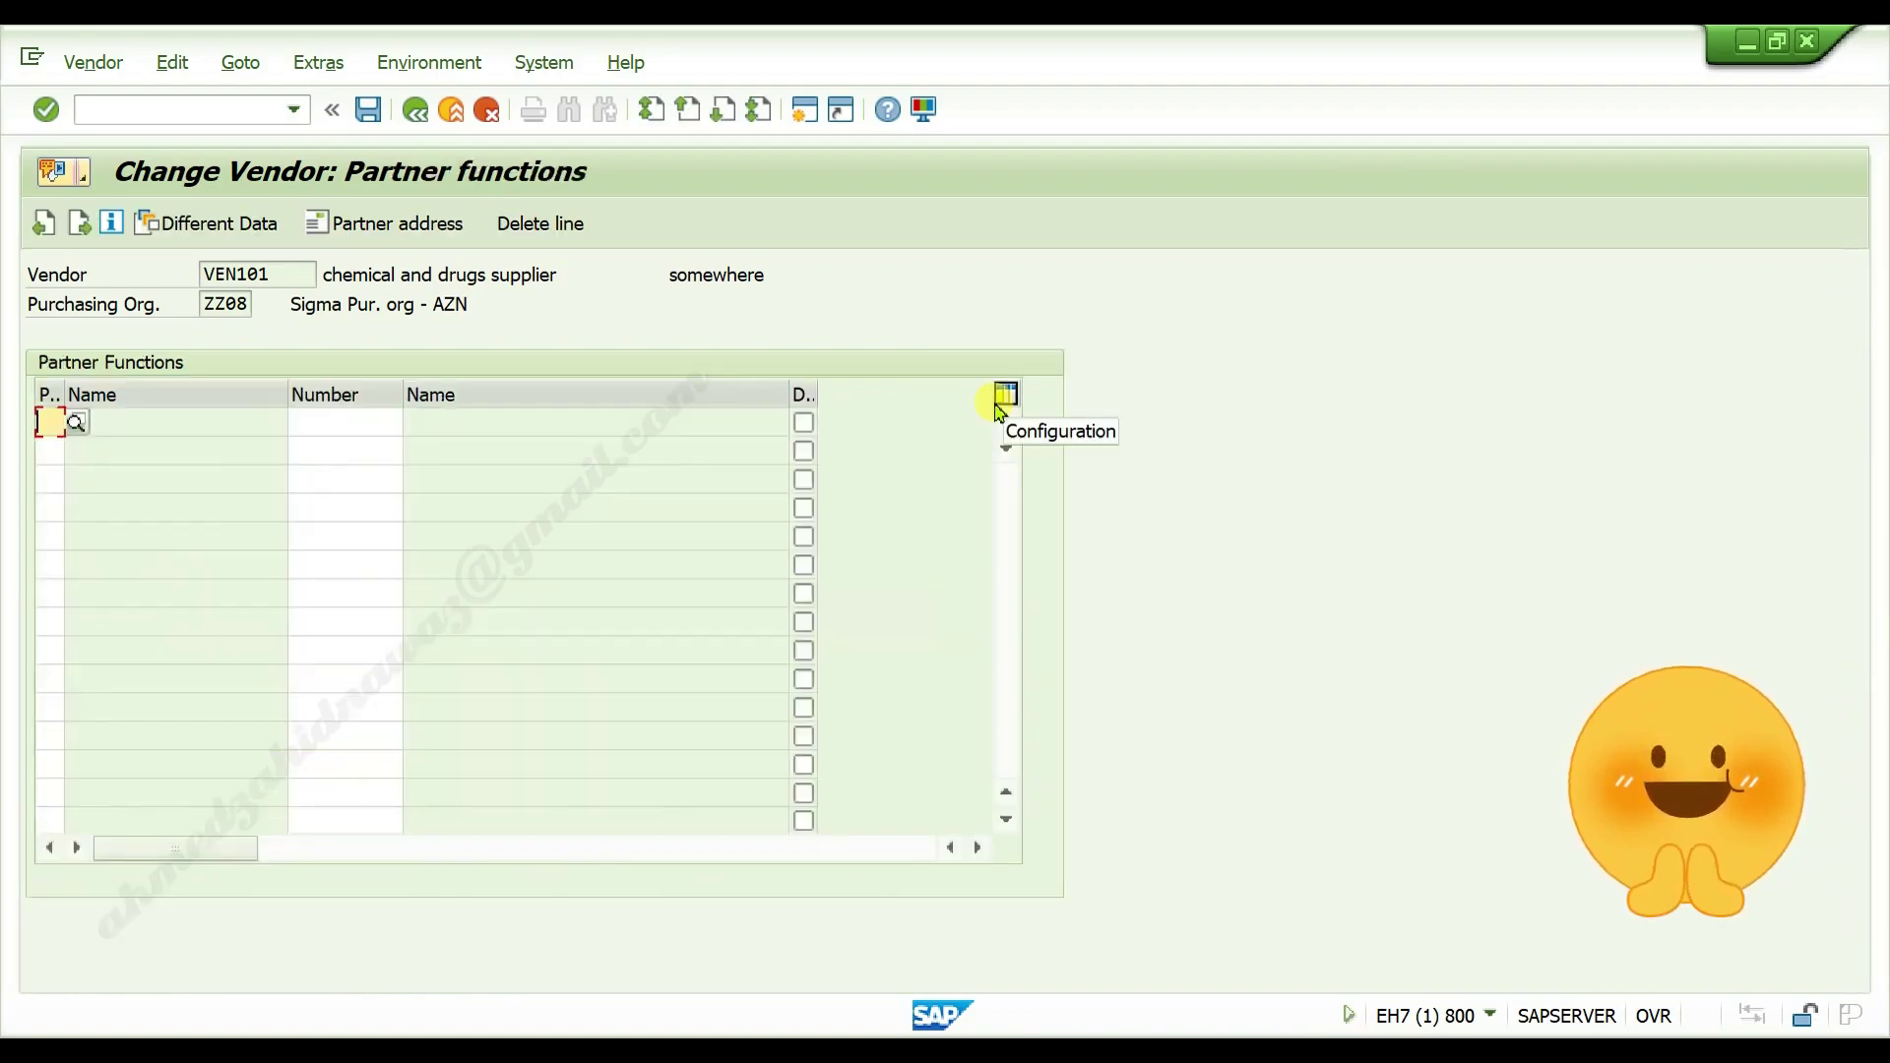
pyautogui.press('Return')
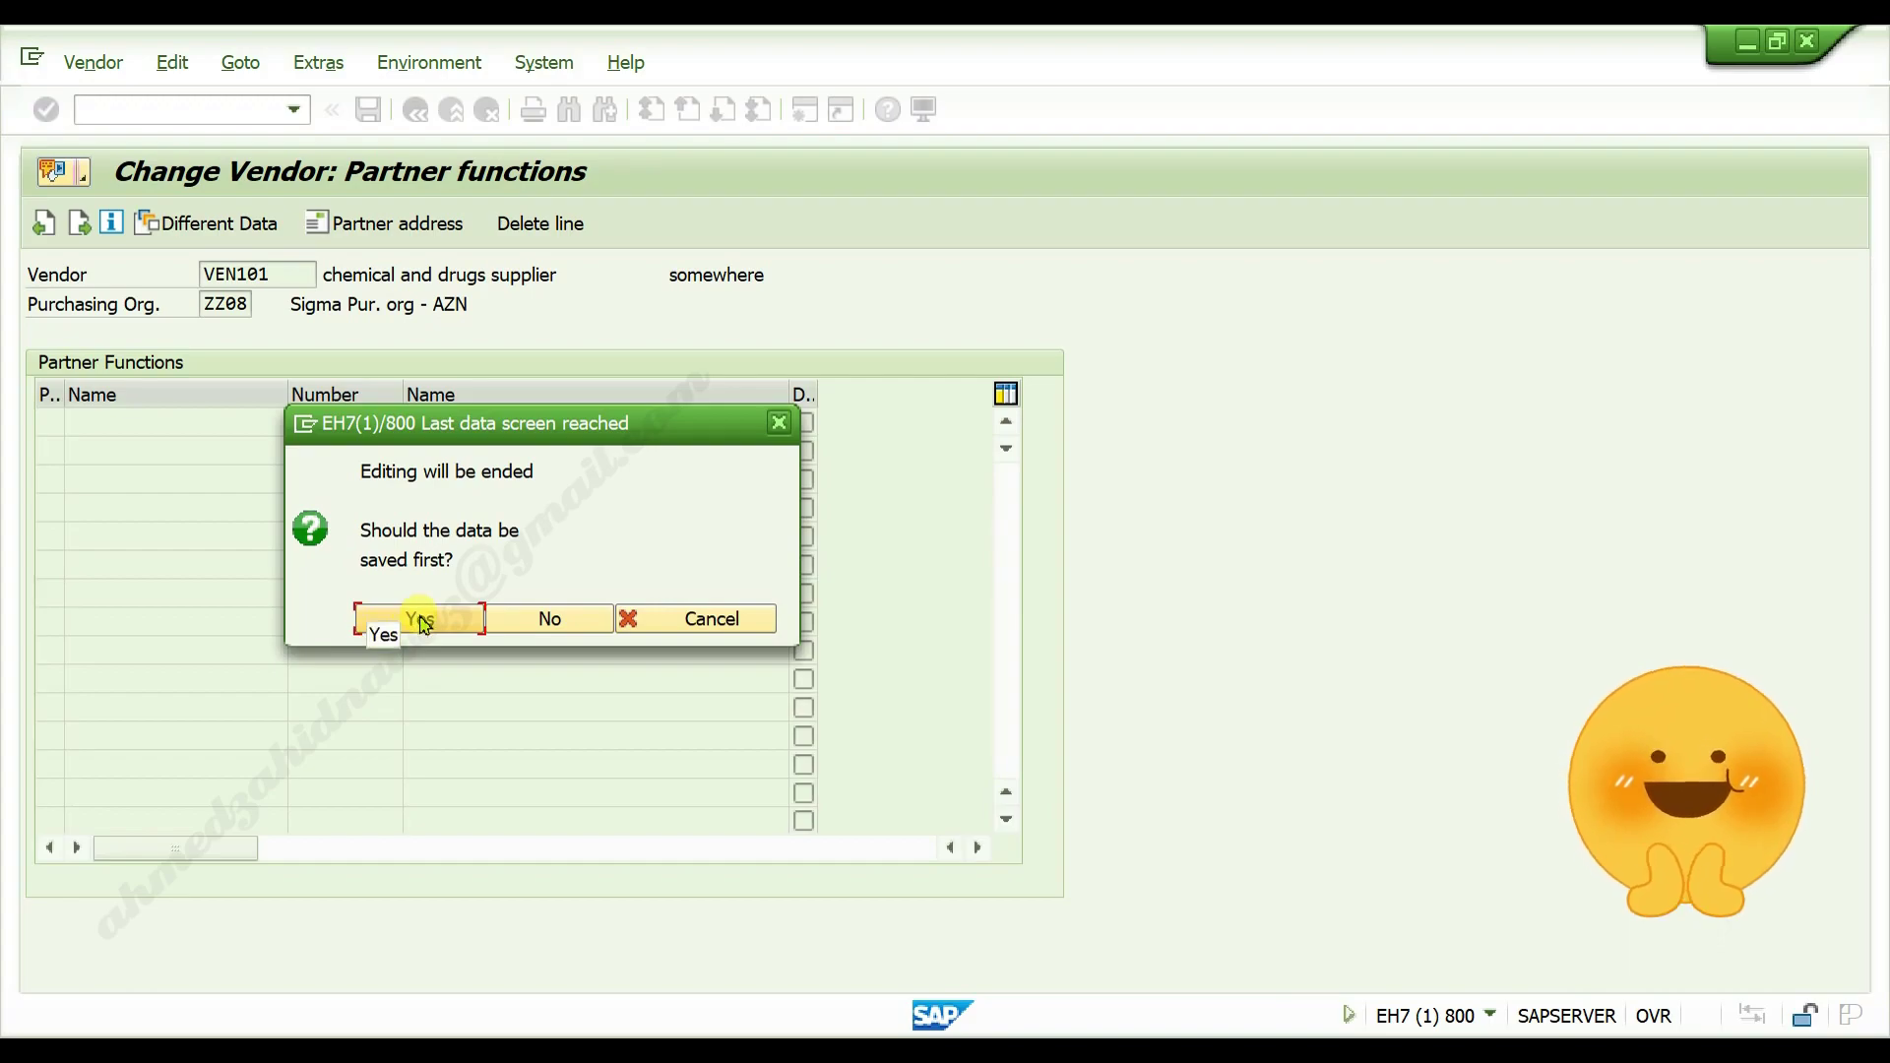
pyautogui.click(421, 620)
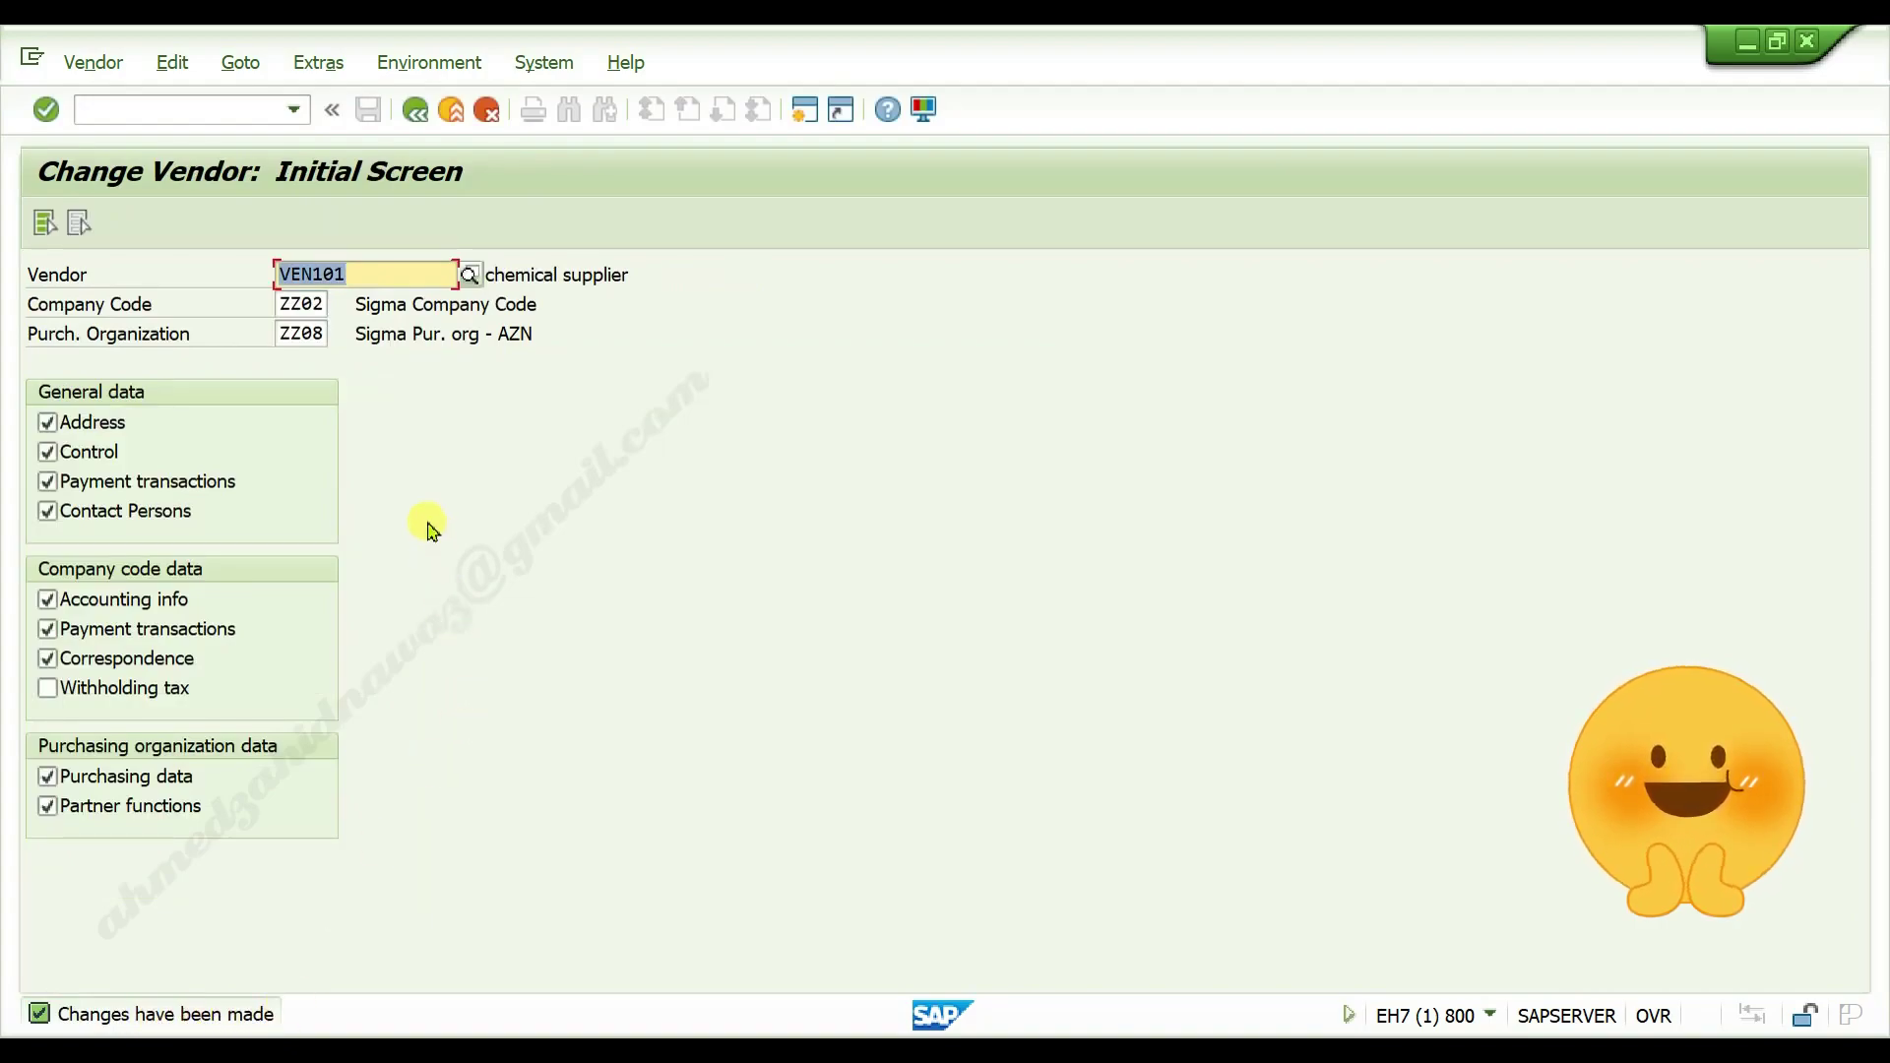
pyautogui.press('Return')
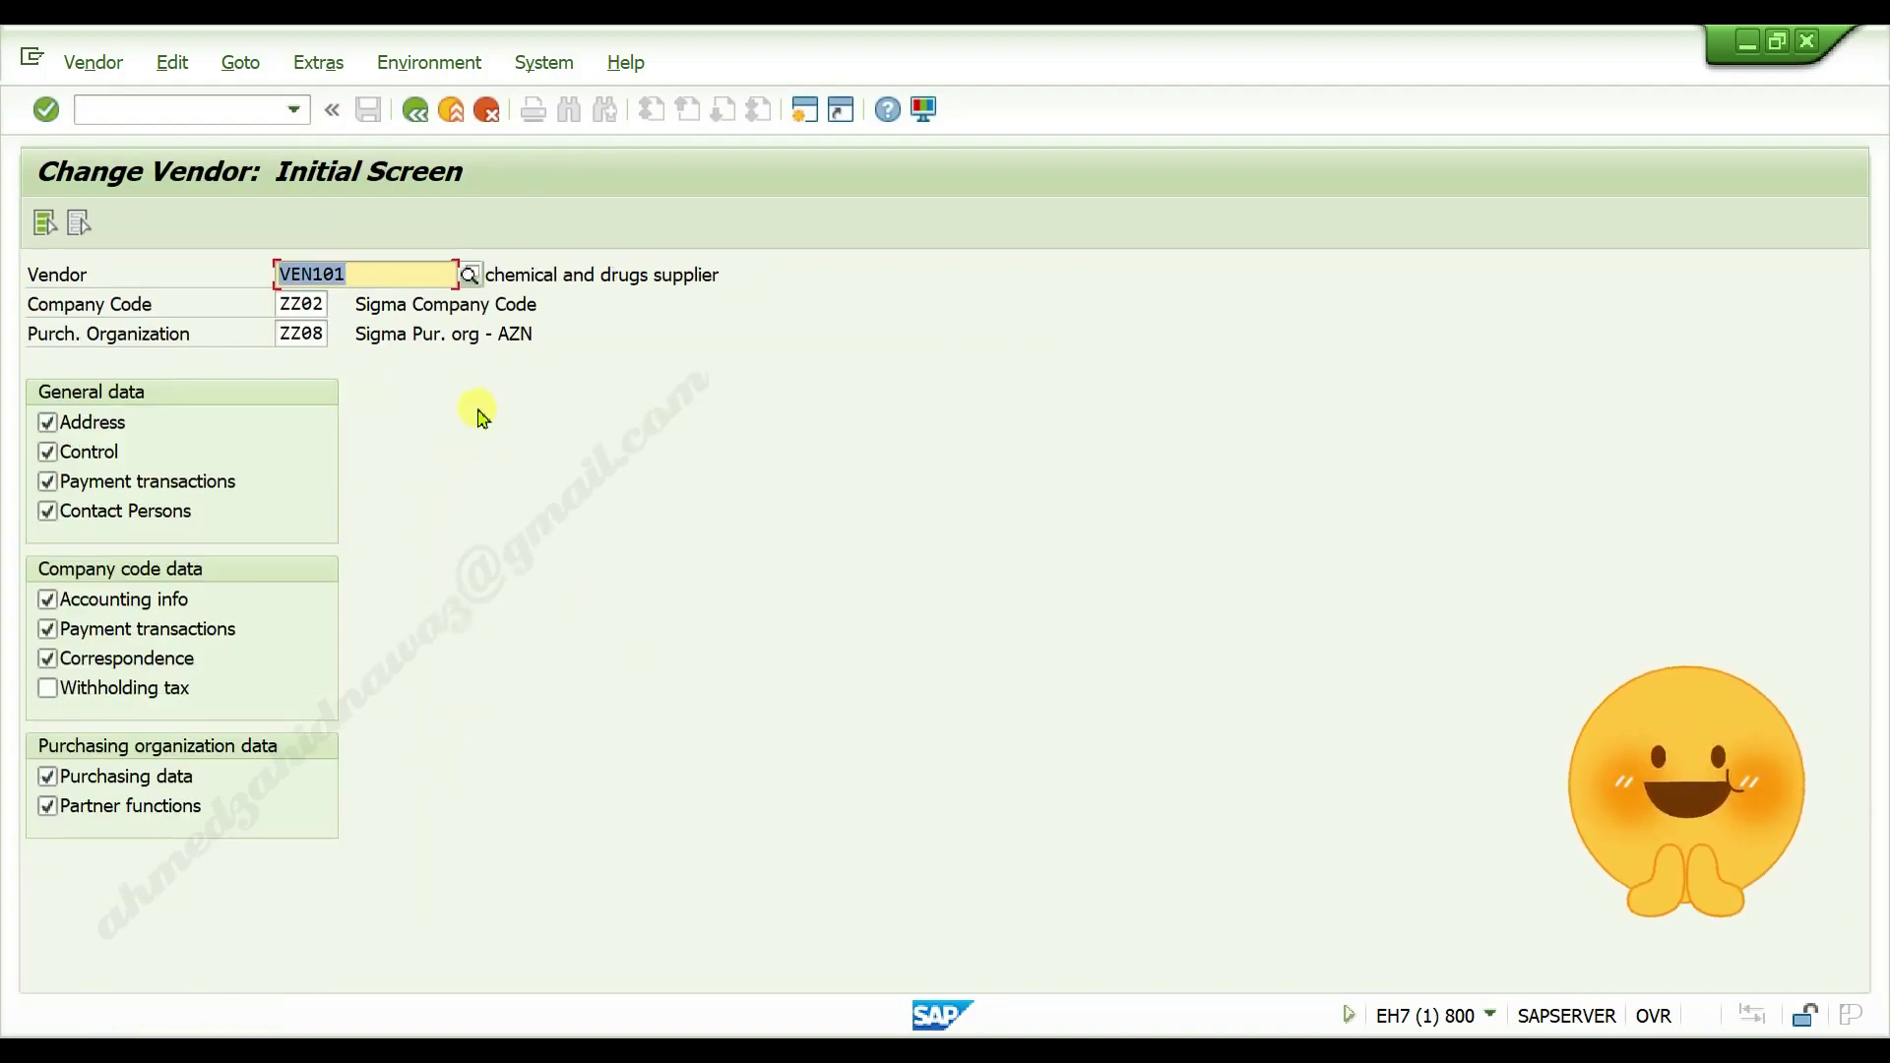
# Return to the main menu with /n and open the XK03 Display Vendor transaction
pyautogui.click(214, 107)
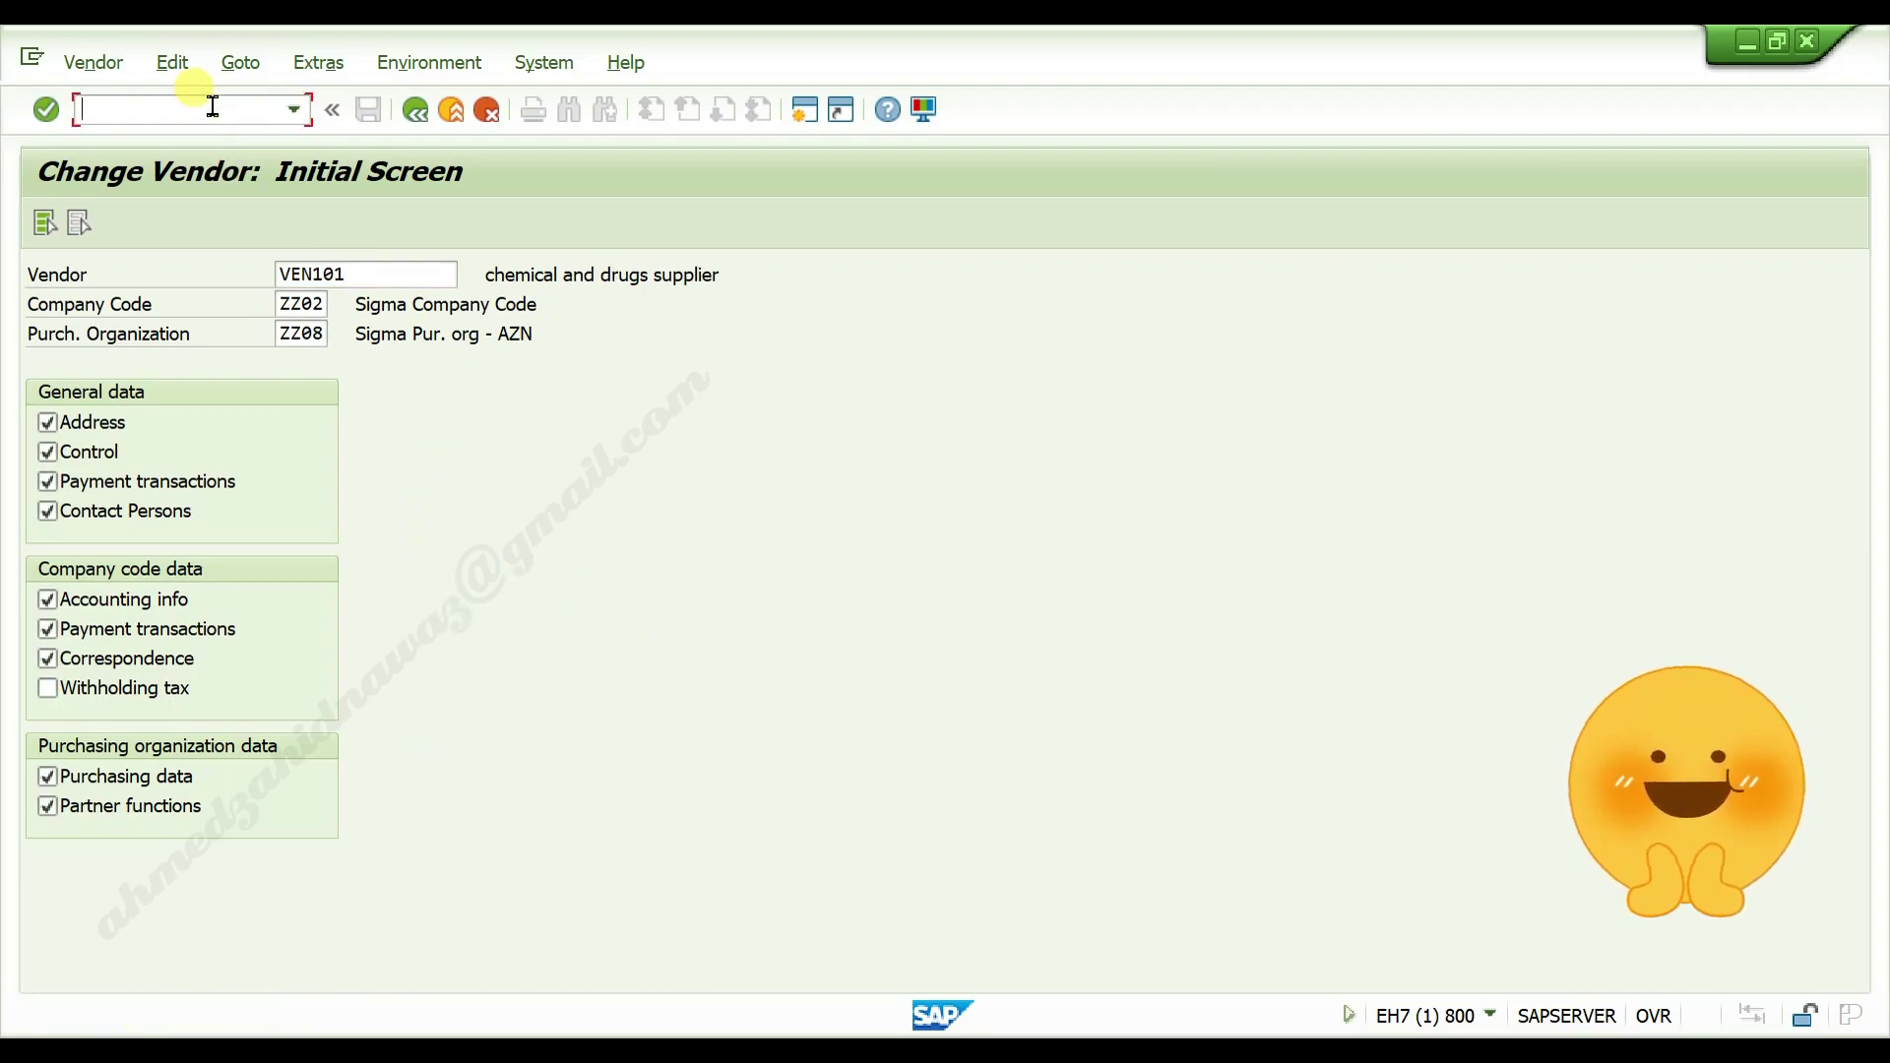
pyautogui.write('/n')
pyautogui.press('Return')
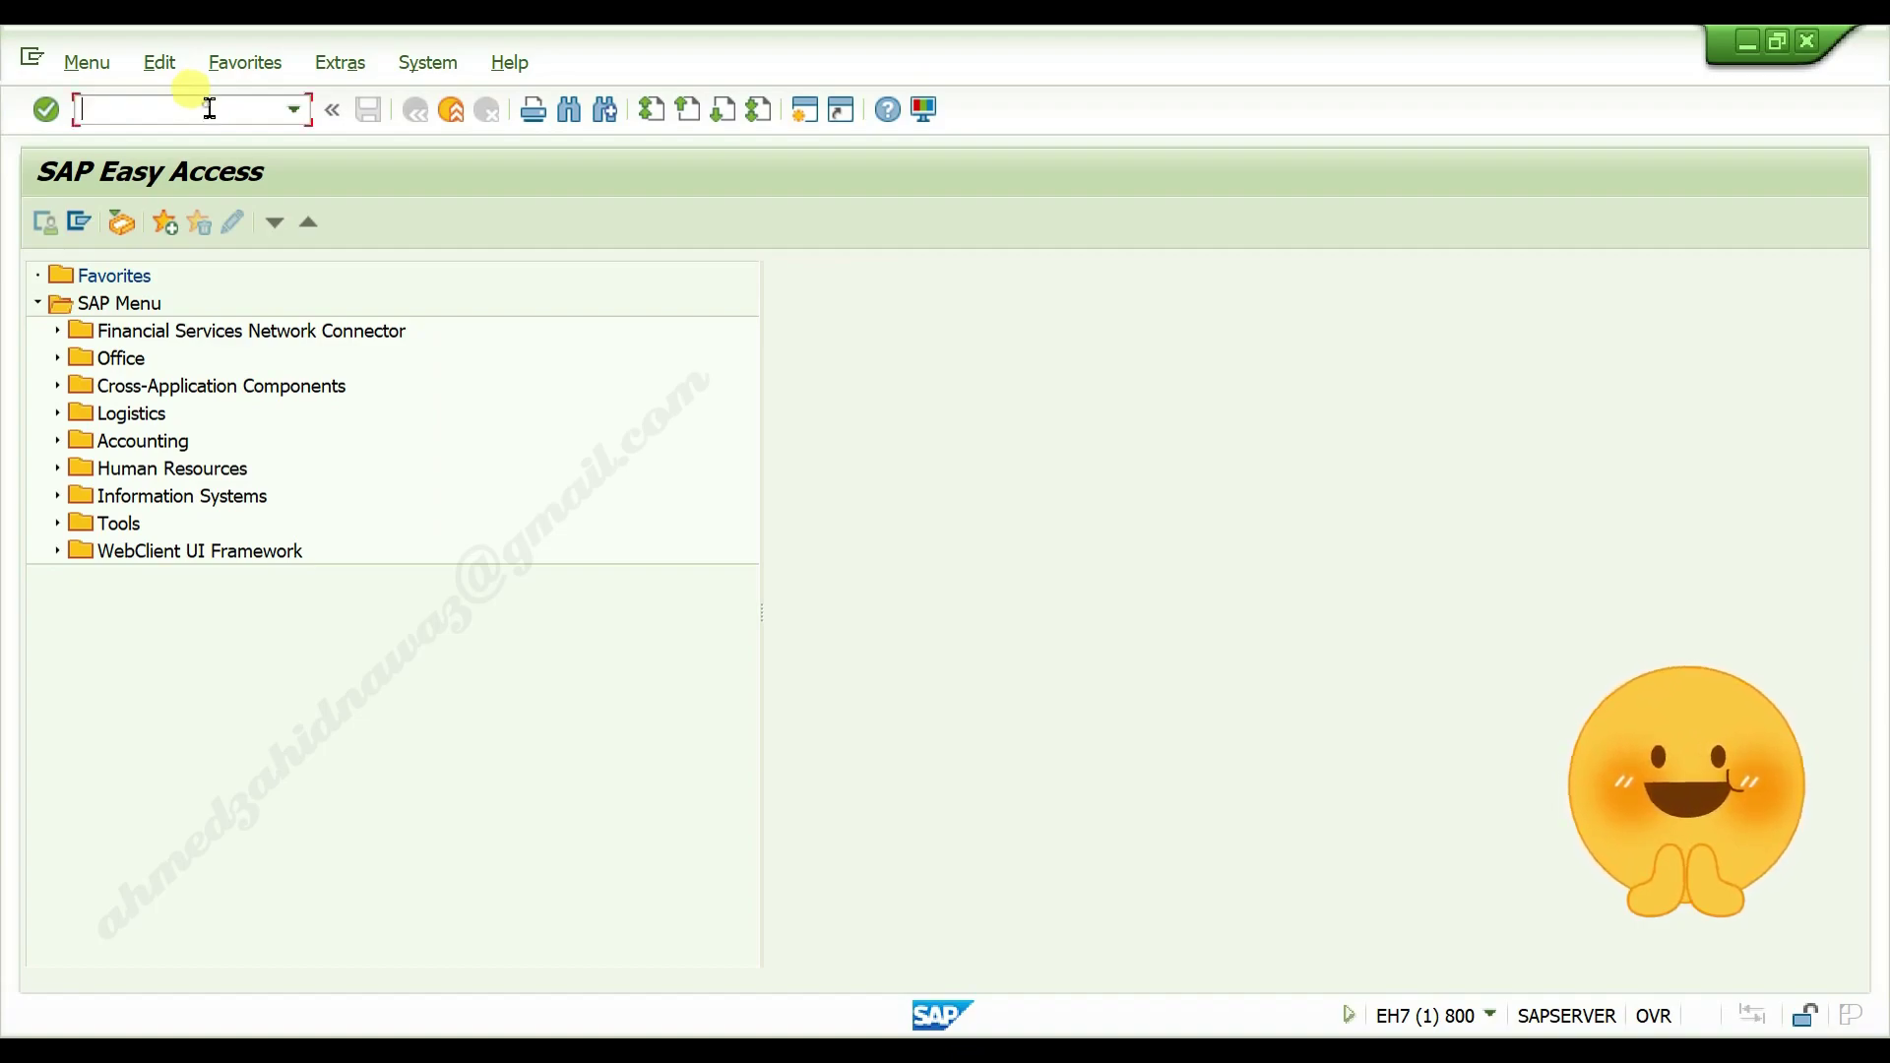
pyautogui.write('xk03')
pyautogui.press('Return')
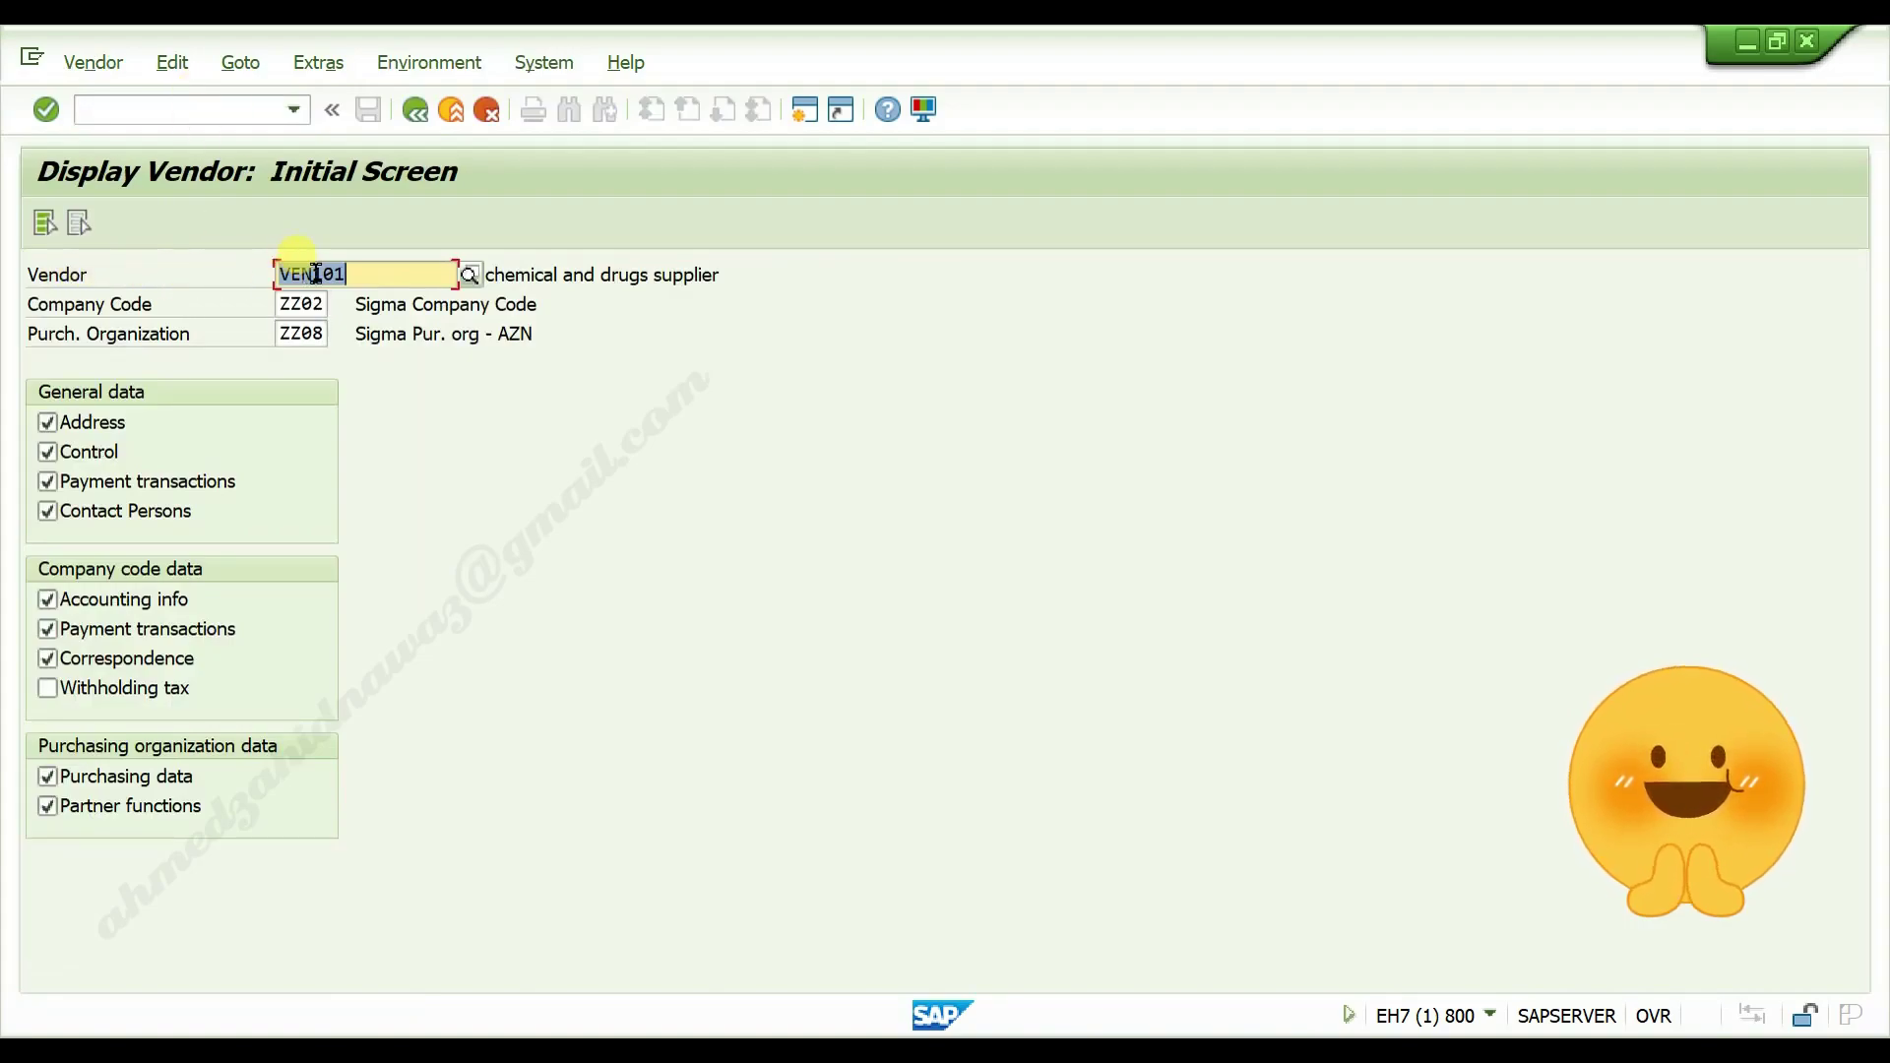
# Display VEN101's address data read-only, showing 'chemical and drugs supplier' and street none
pyautogui.moveTo(285, 275); pyautogui.dragTo(362, 280)
pyautogui.press('Return')
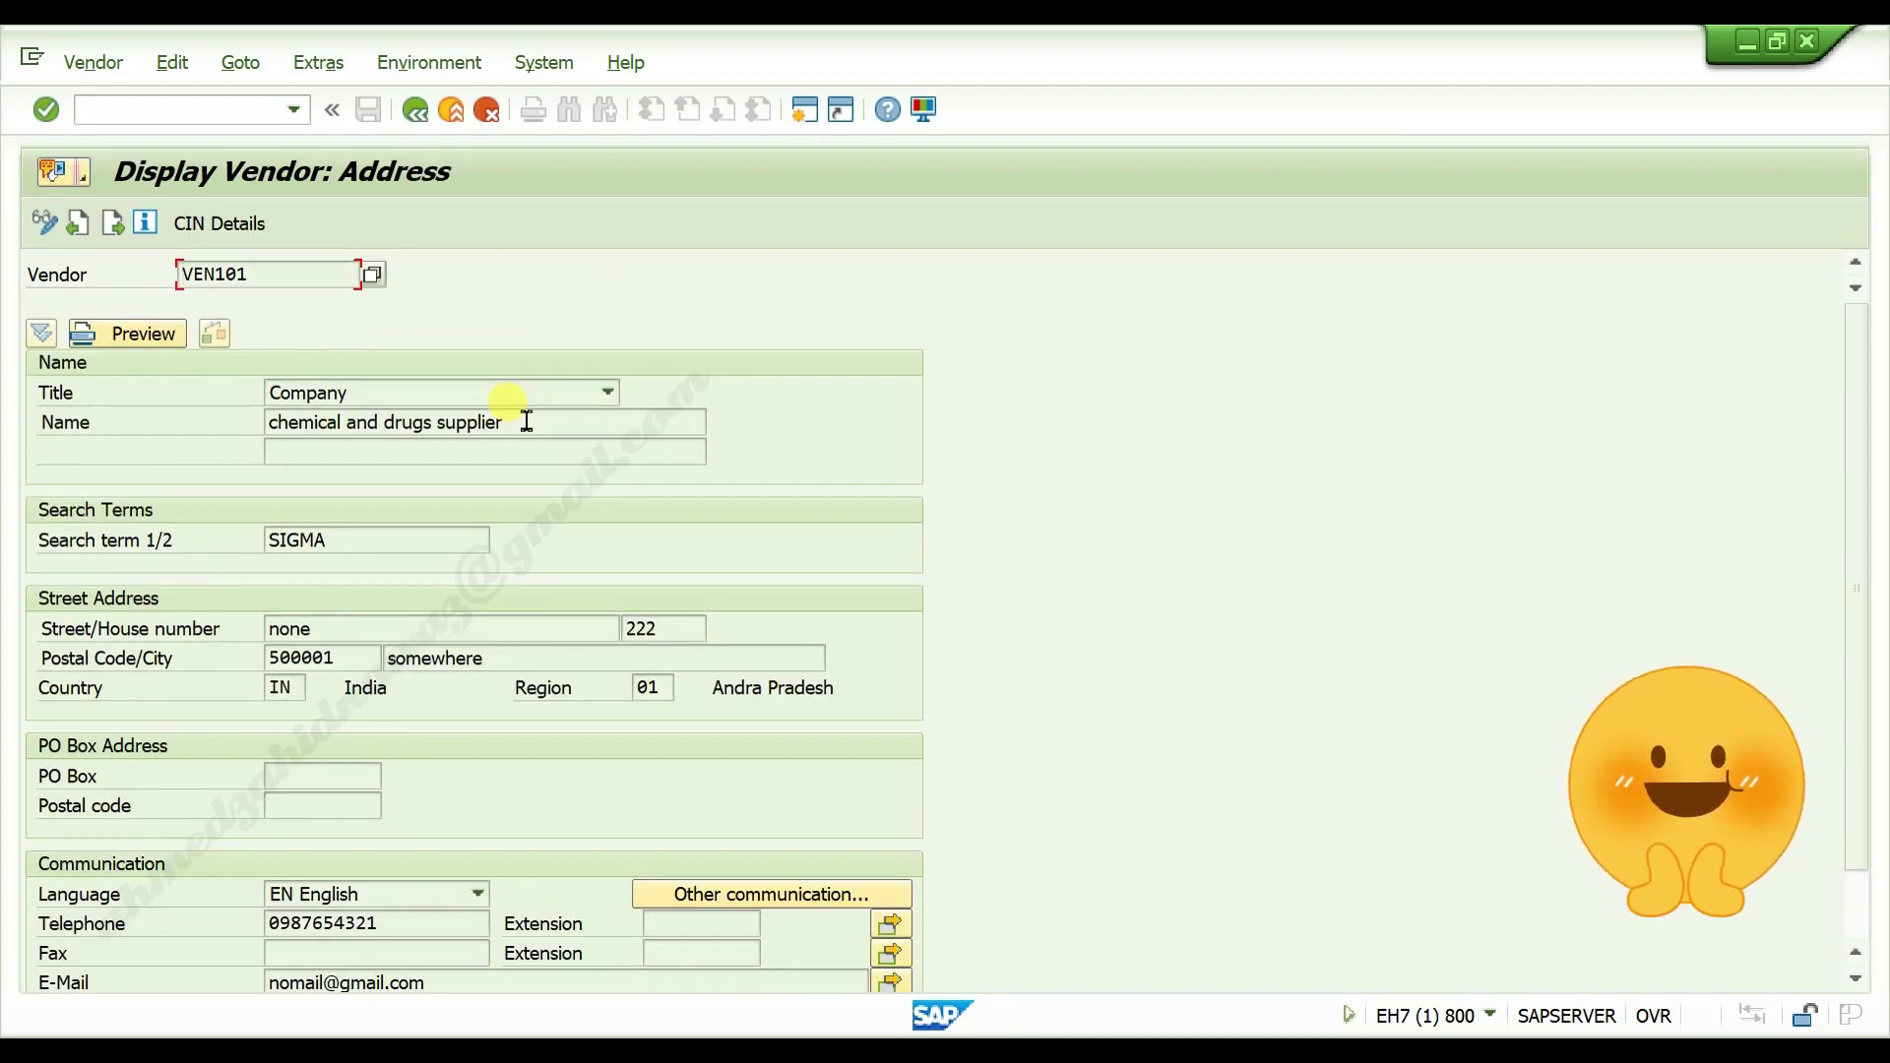
pyautogui.scroll(-1, 524, 394)
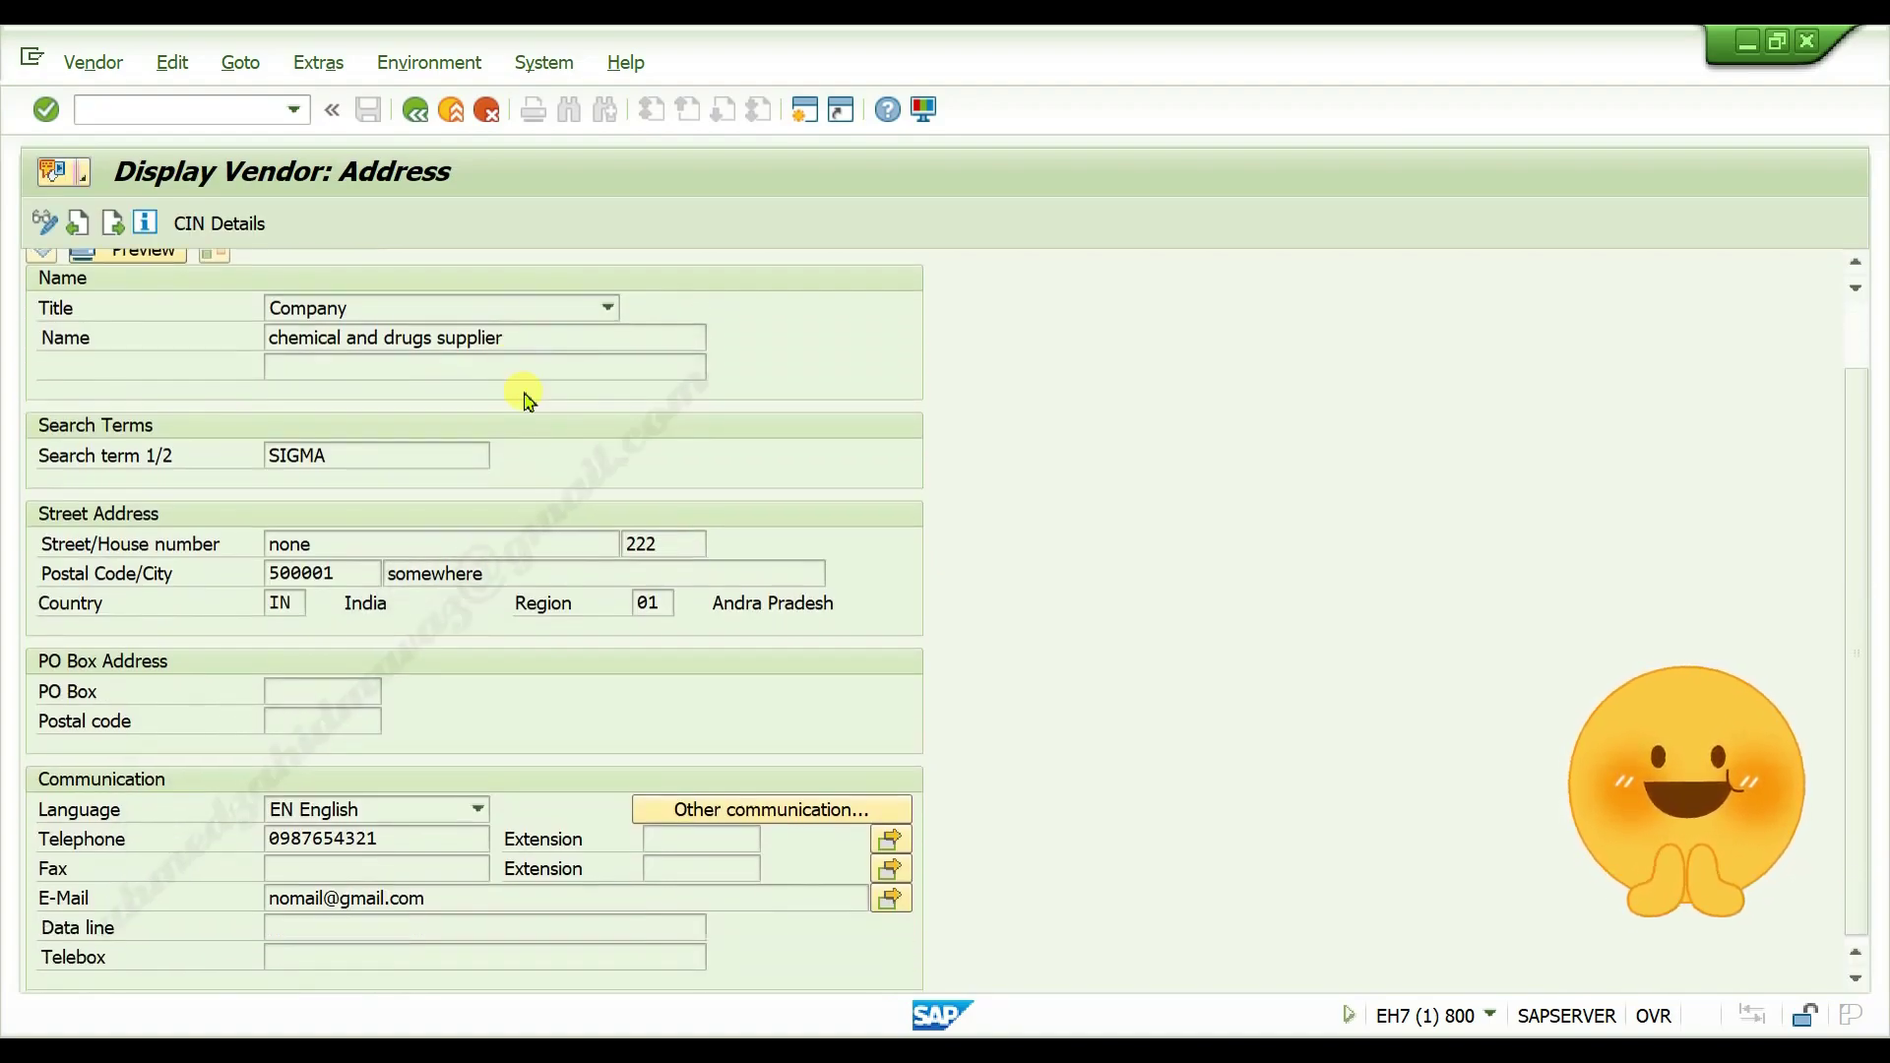
pyautogui.scroll(1, 469, 482)
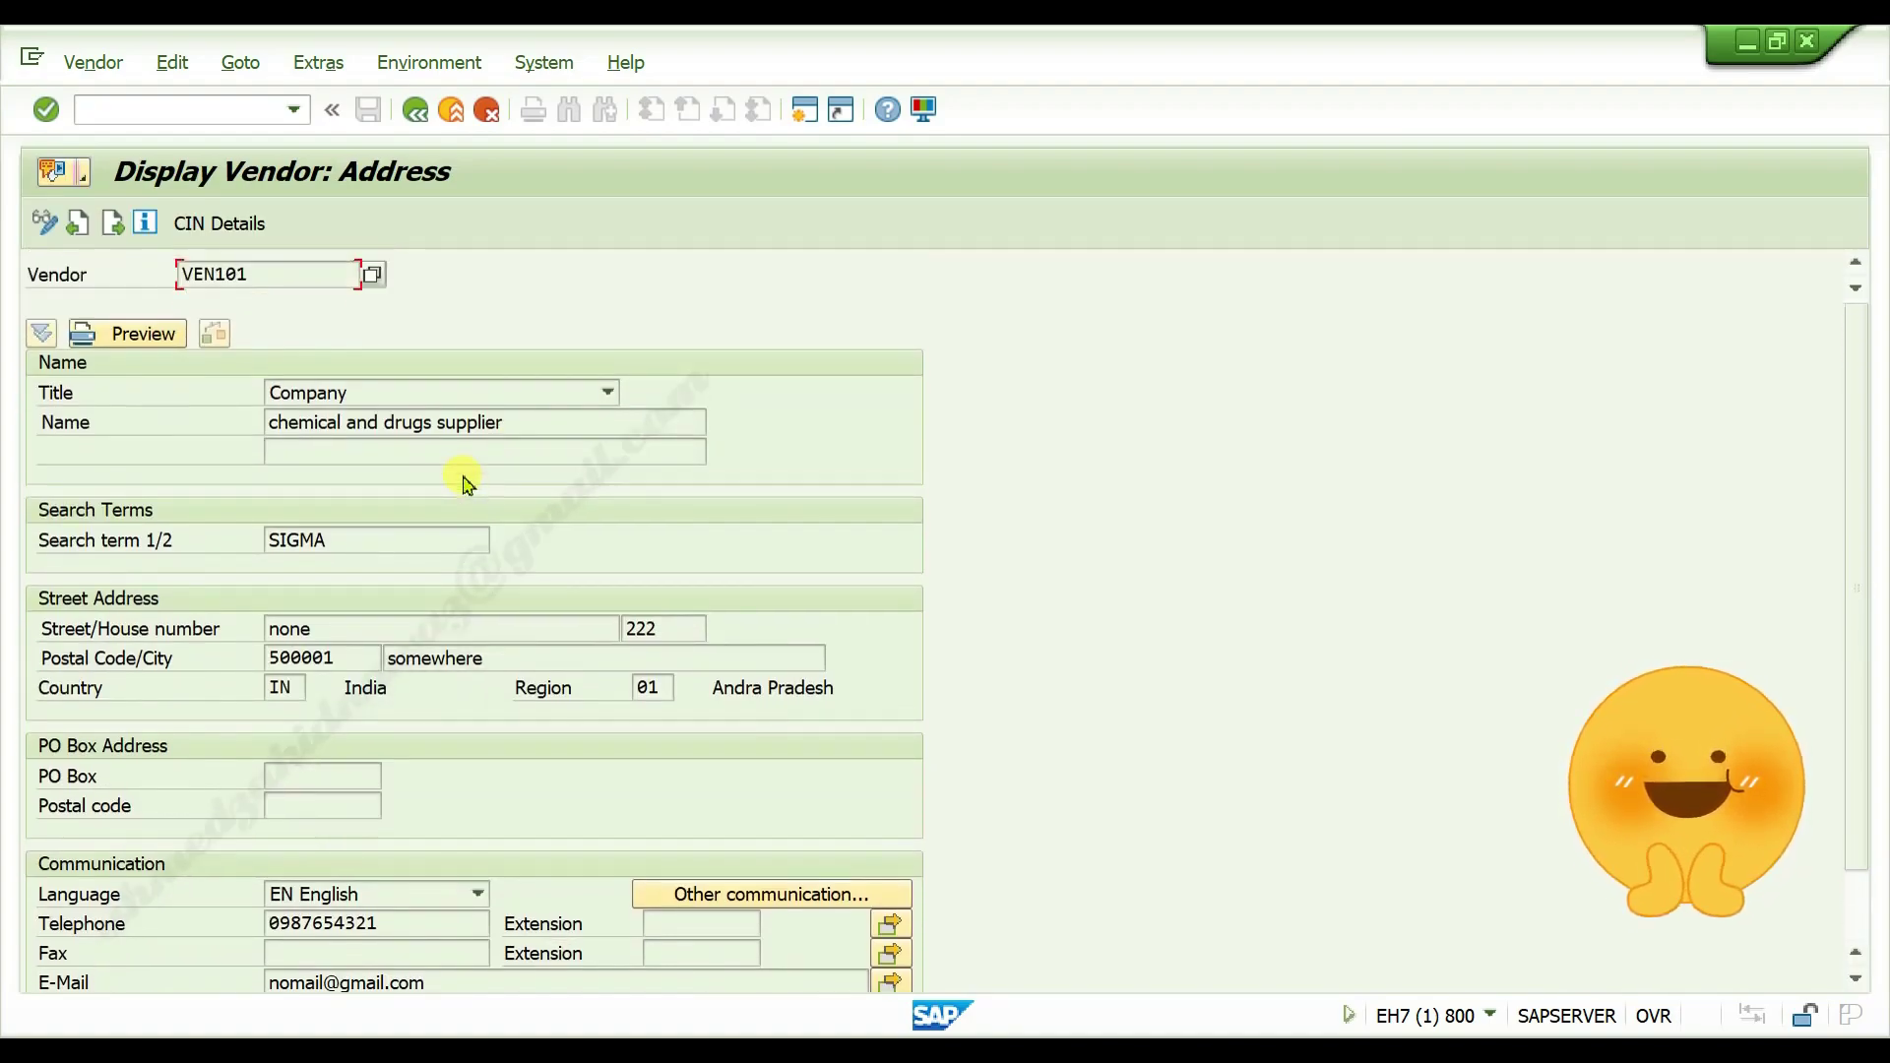
pyautogui.scroll(-1, 393, 462)
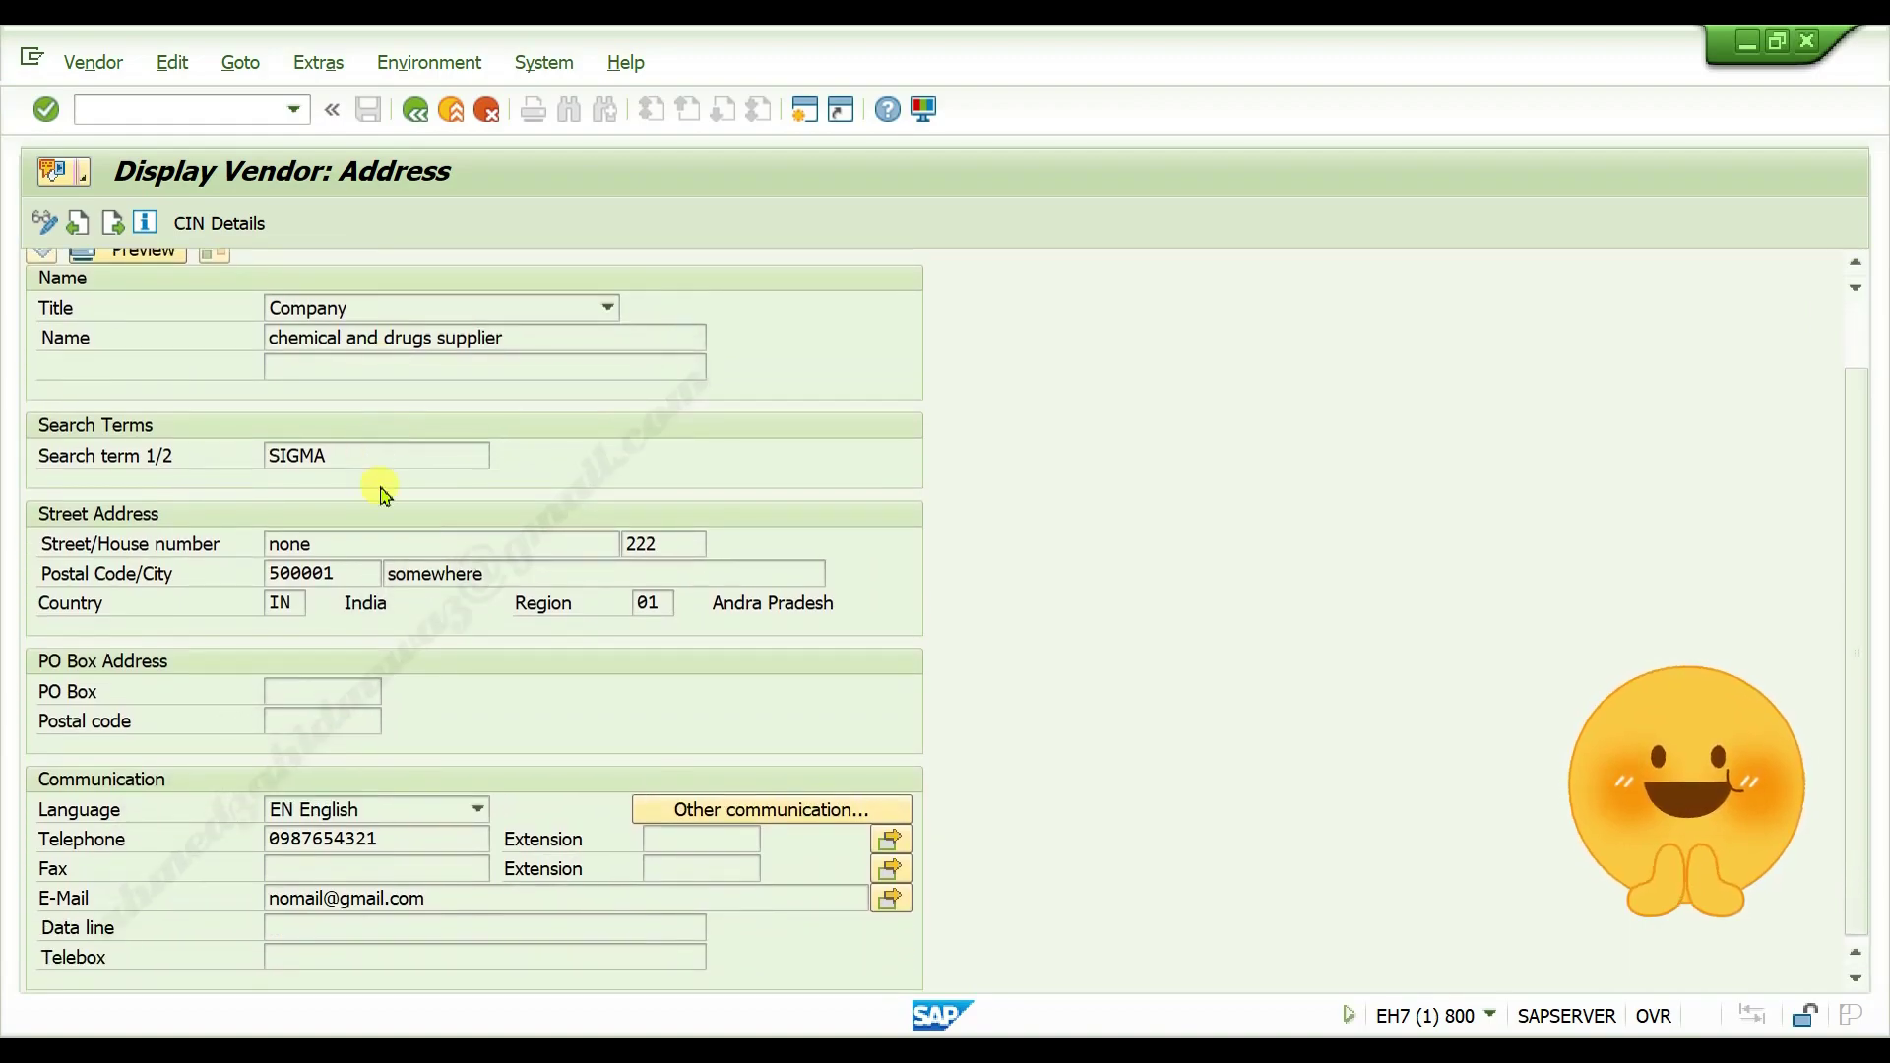
pyautogui.scroll(1, 370, 502)
pyautogui.scroll(-1, 374, 482)
pyautogui.scroll(1, 371, 463)
pyautogui.scroll(-1, 384, 453)
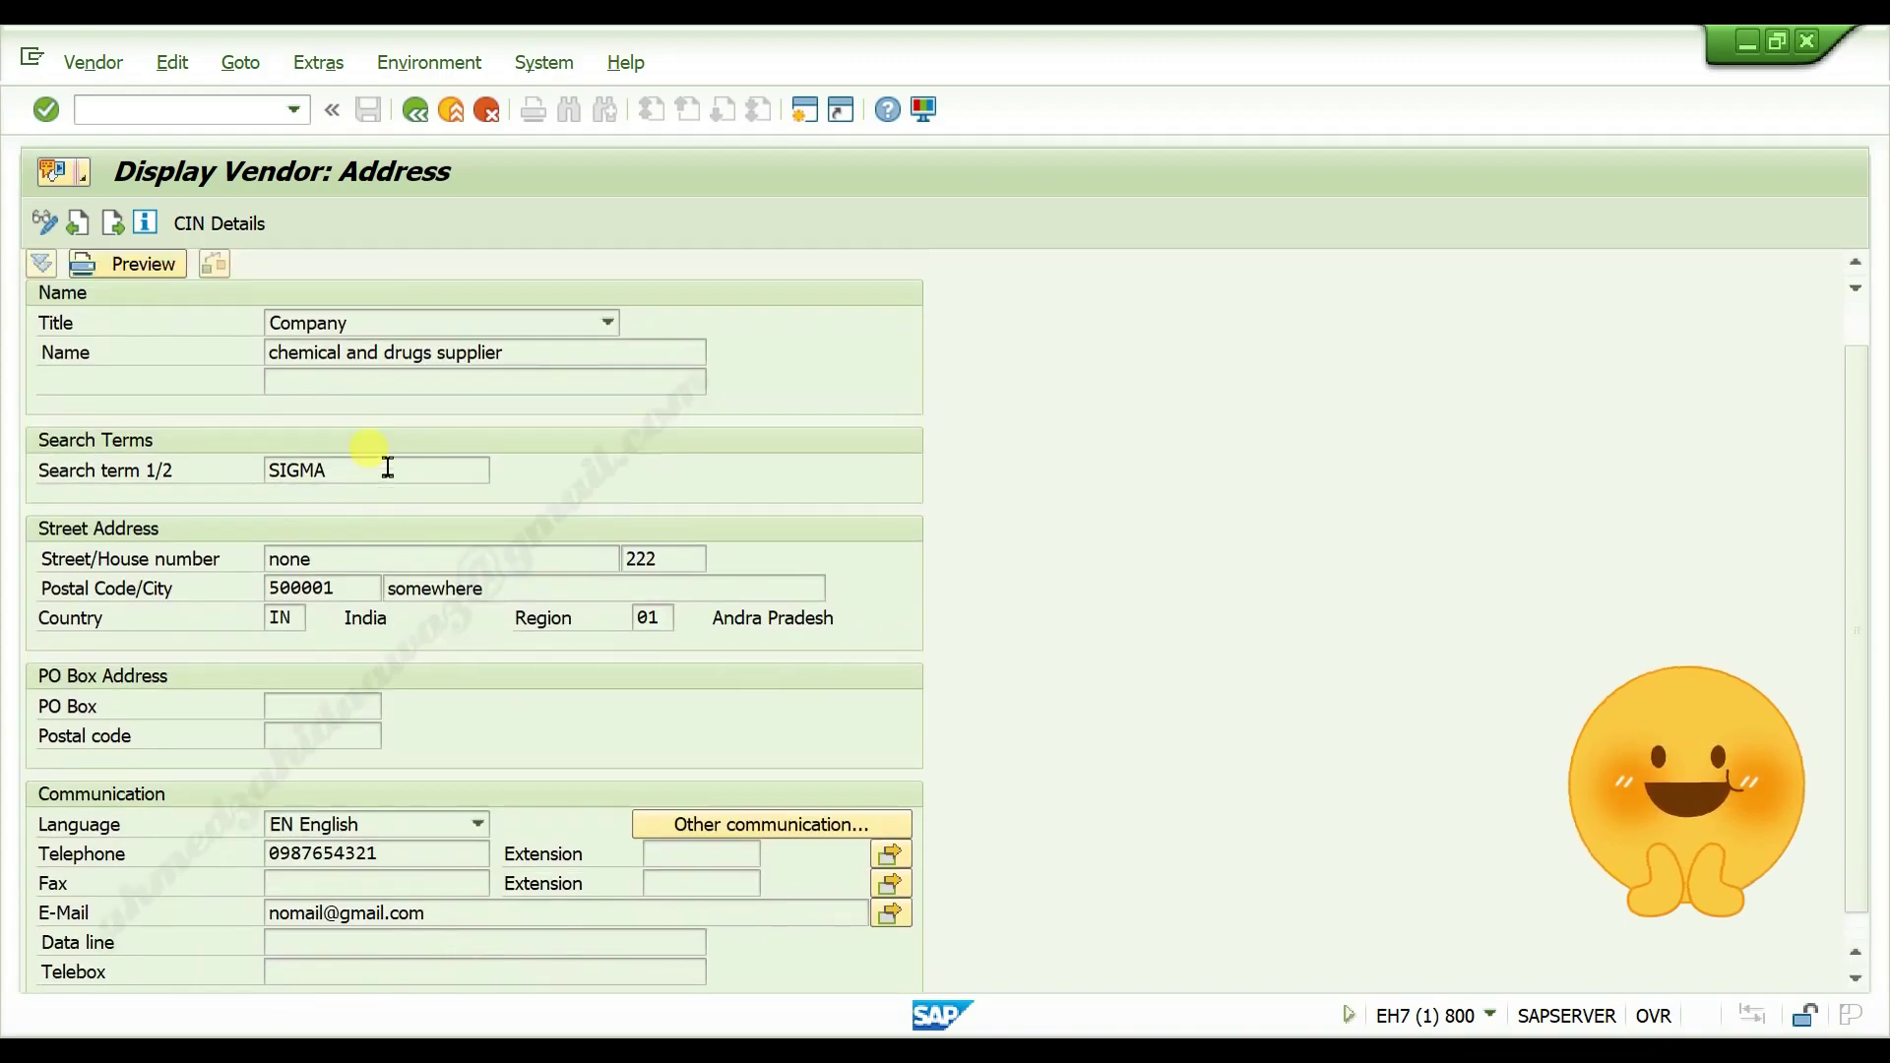
pyautogui.scroll(1, 388, 463)
pyautogui.scroll(-1, 388, 463)
pyautogui.scroll(1, 394, 521)
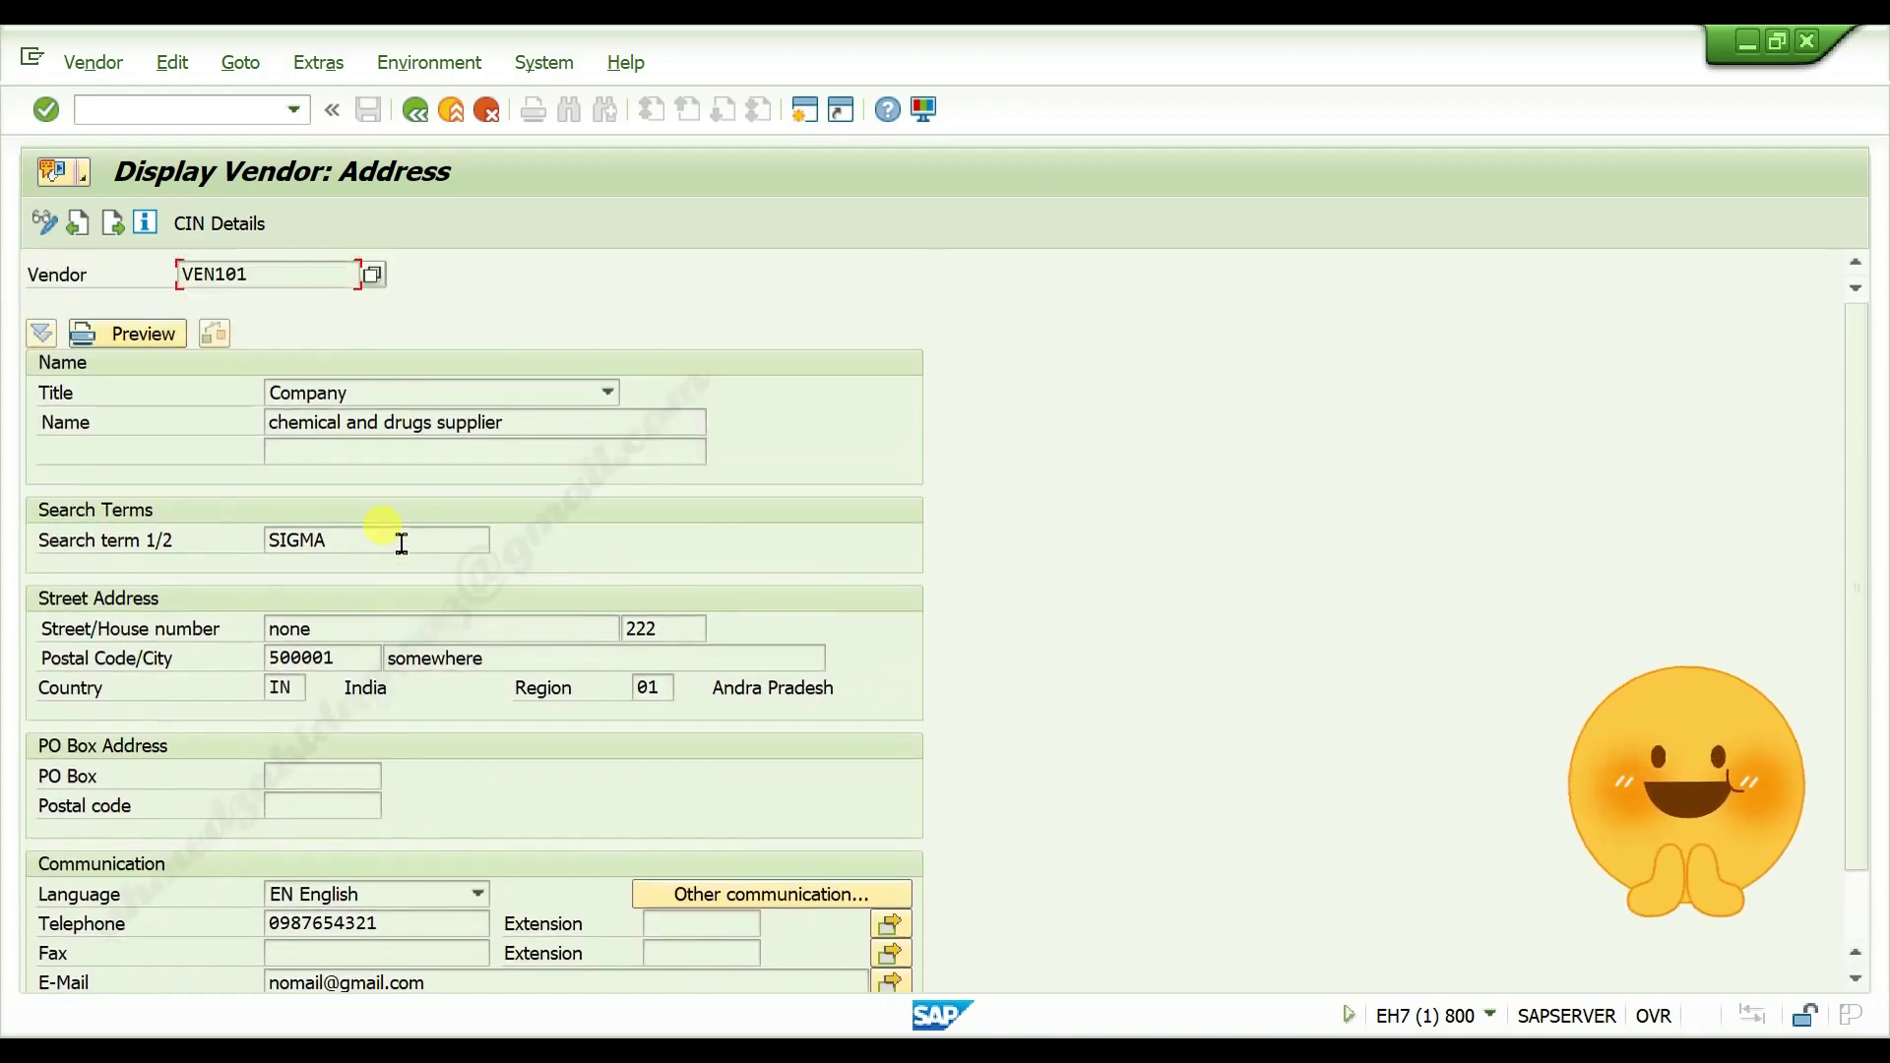